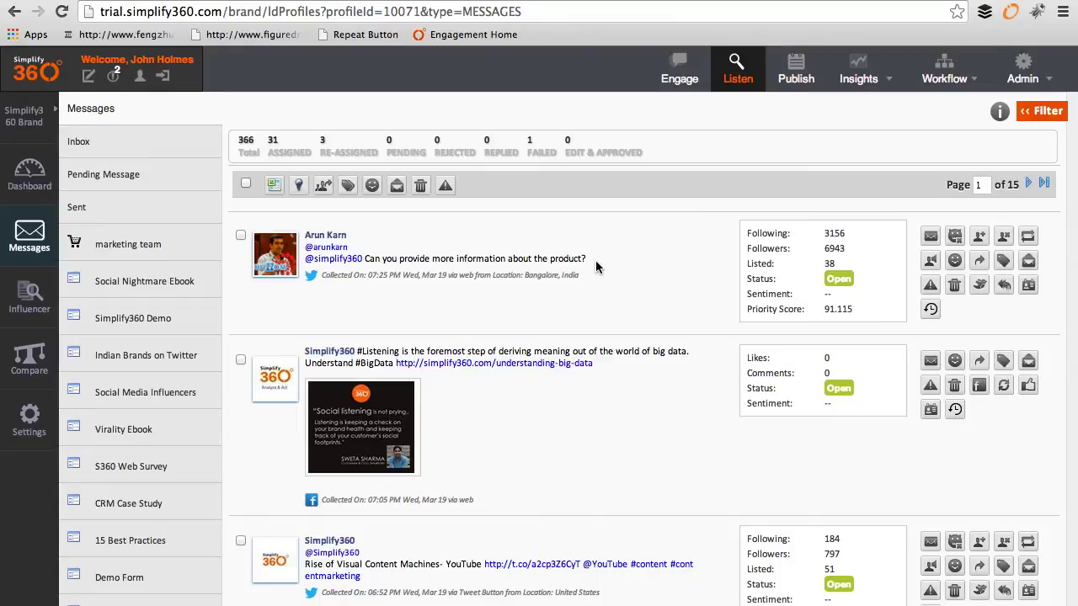
# - Filter the brand's messages by the Un-Assigned message property
pyautogui.scroll(-5, 595, 261)
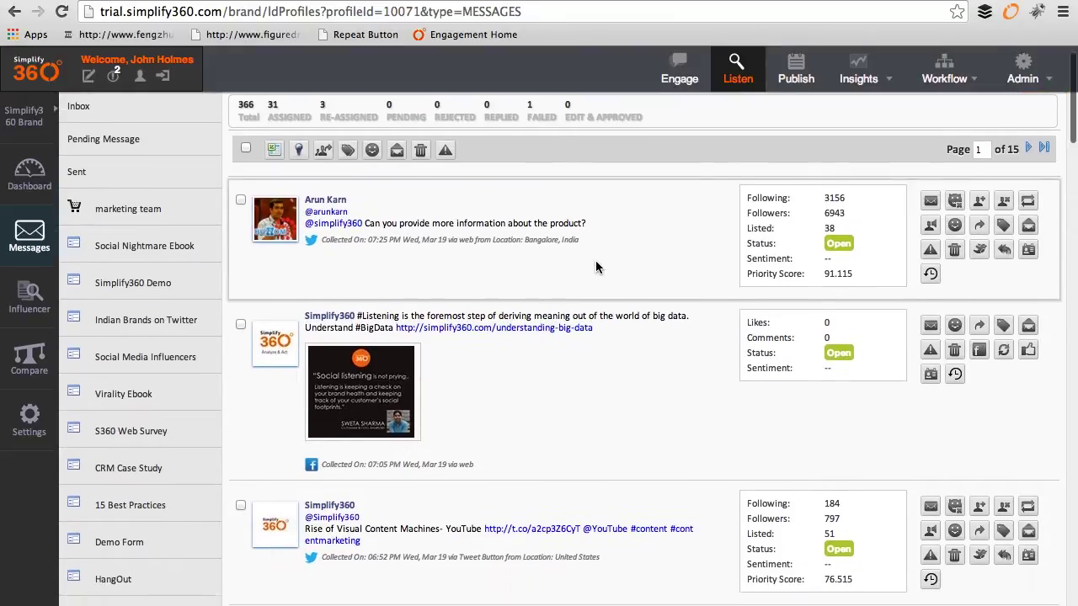
pyautogui.scroll(-4, 595, 261)
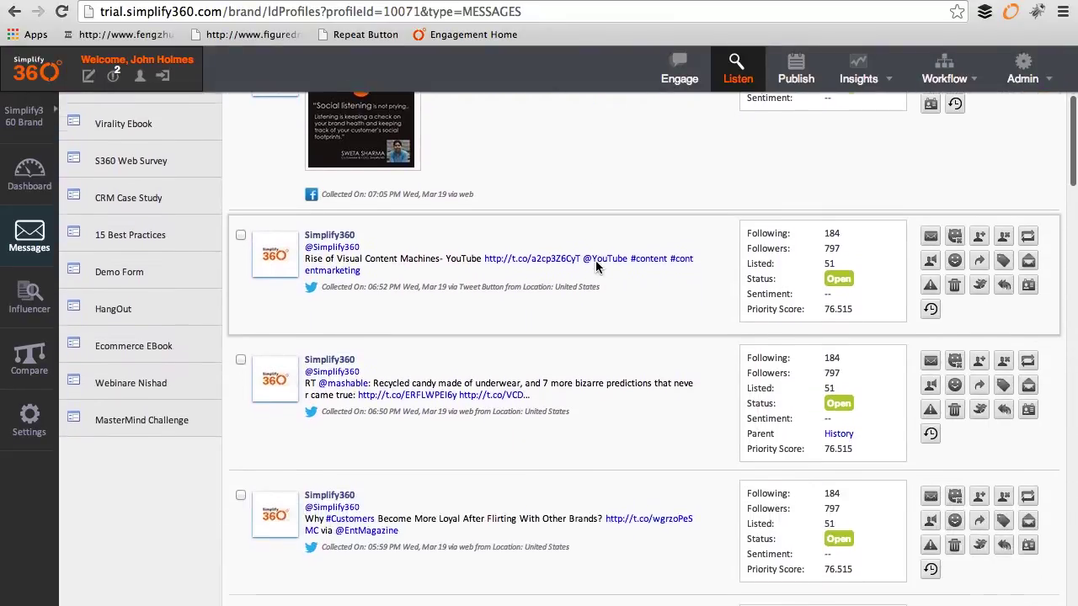
pyautogui.scroll(4, 595, 262)
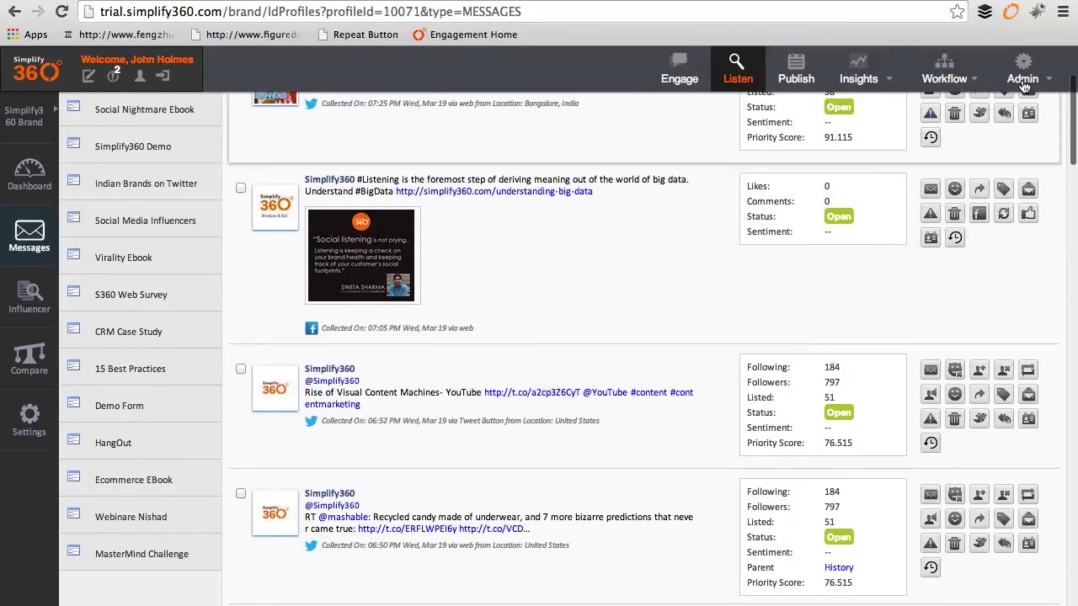
pyautogui.scroll(5, 822, 199)
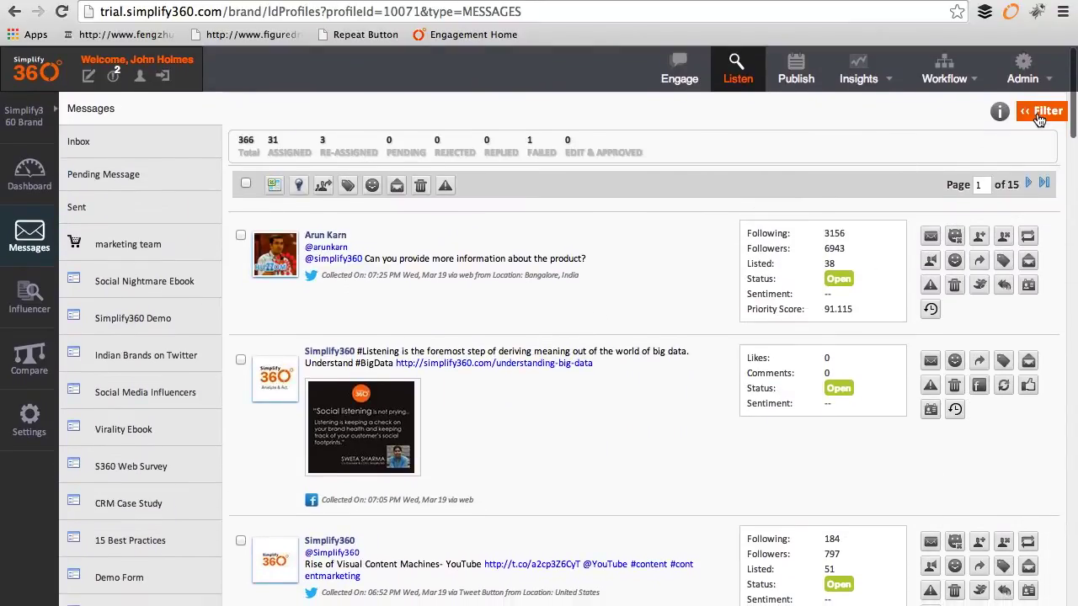
pyautogui.click(1042, 116)
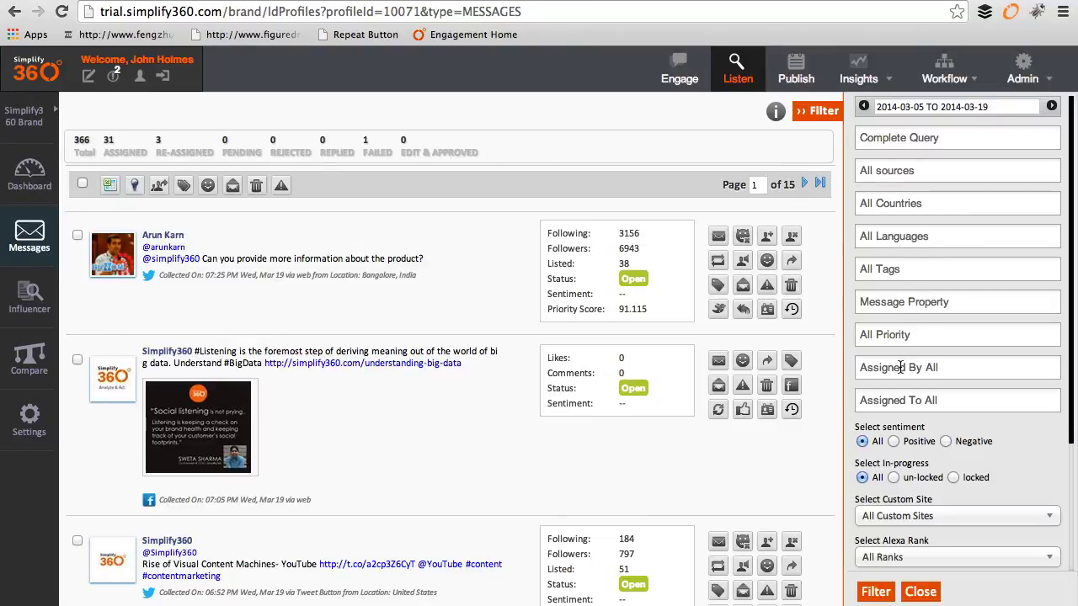
pyautogui.click(928, 300)
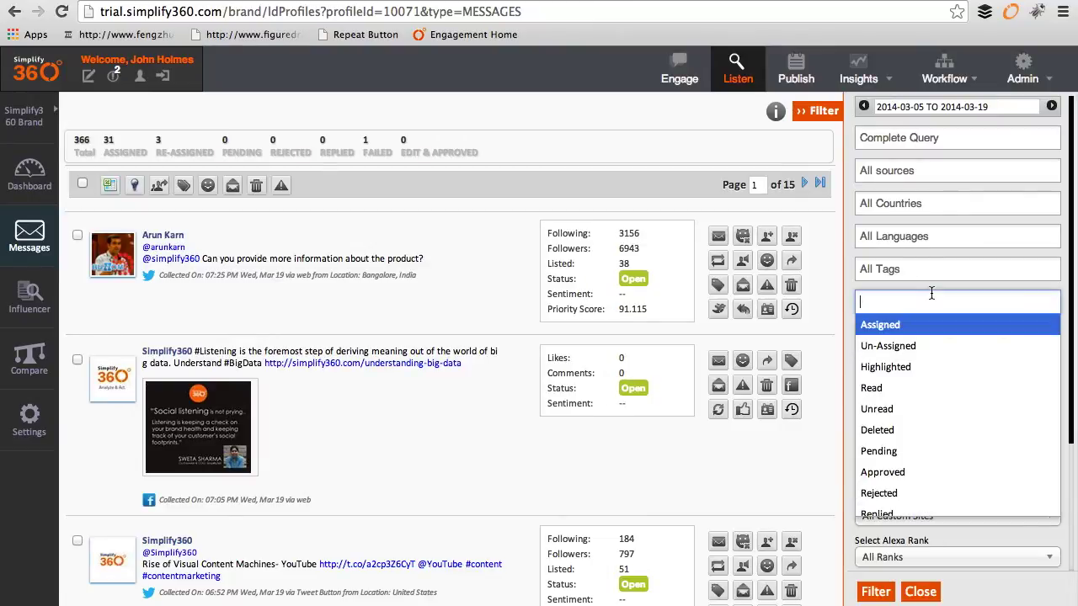
pyautogui.click(918, 340)
pyautogui.click(876, 592)
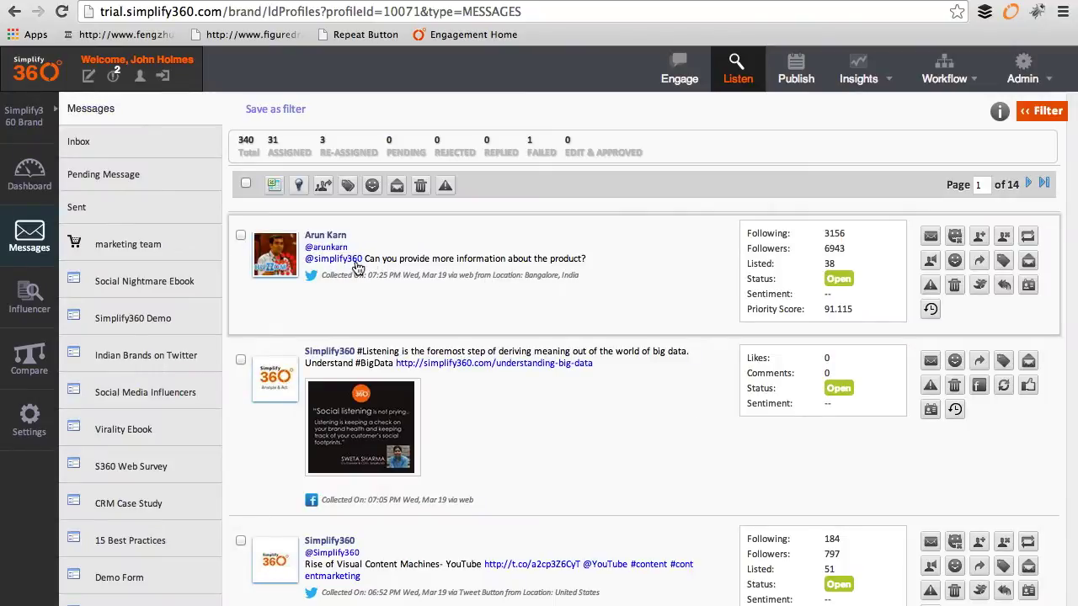
# - Assign the tweet asking for more product information to CustomerAgent1 with High priority and the message "please repond to this message."
pyautogui.click(242, 235)
pyautogui.click(325, 186)
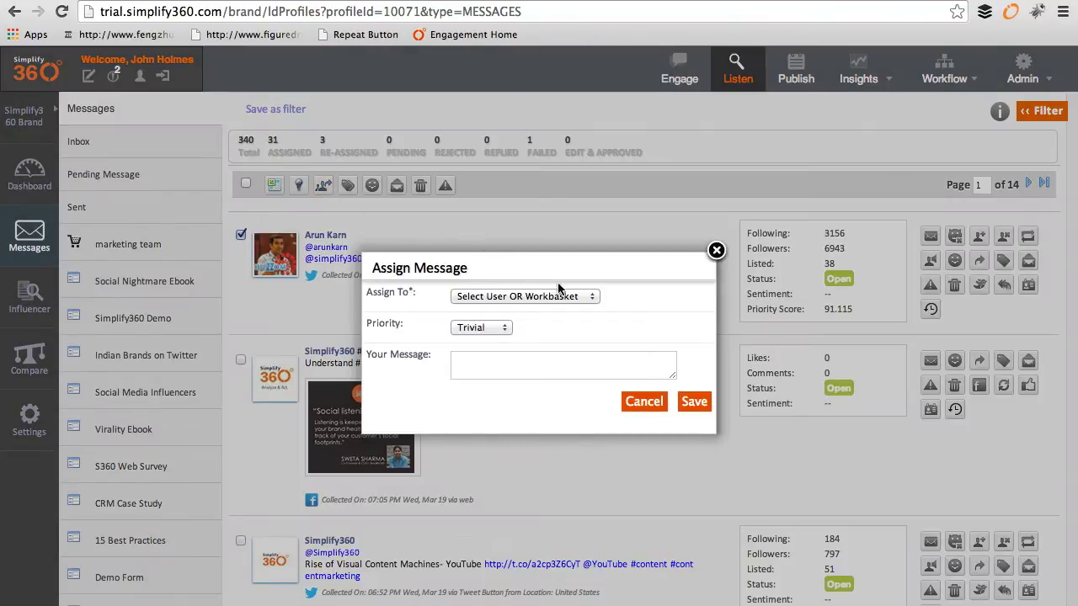
pyautogui.click(576, 299)
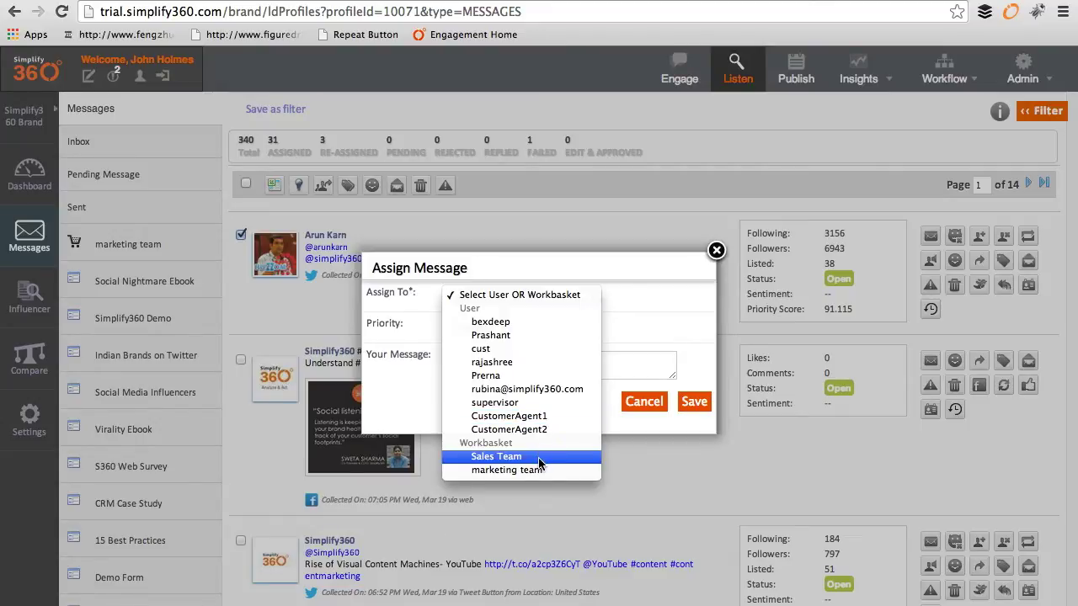
pyautogui.click(544, 415)
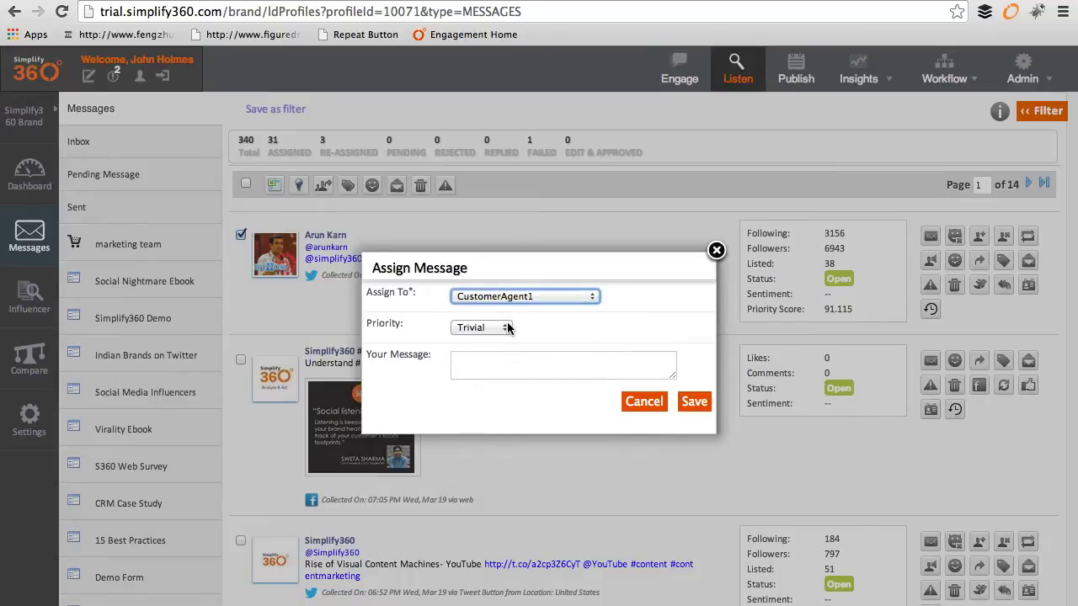
pyautogui.click(508, 328)
pyautogui.click(494, 365)
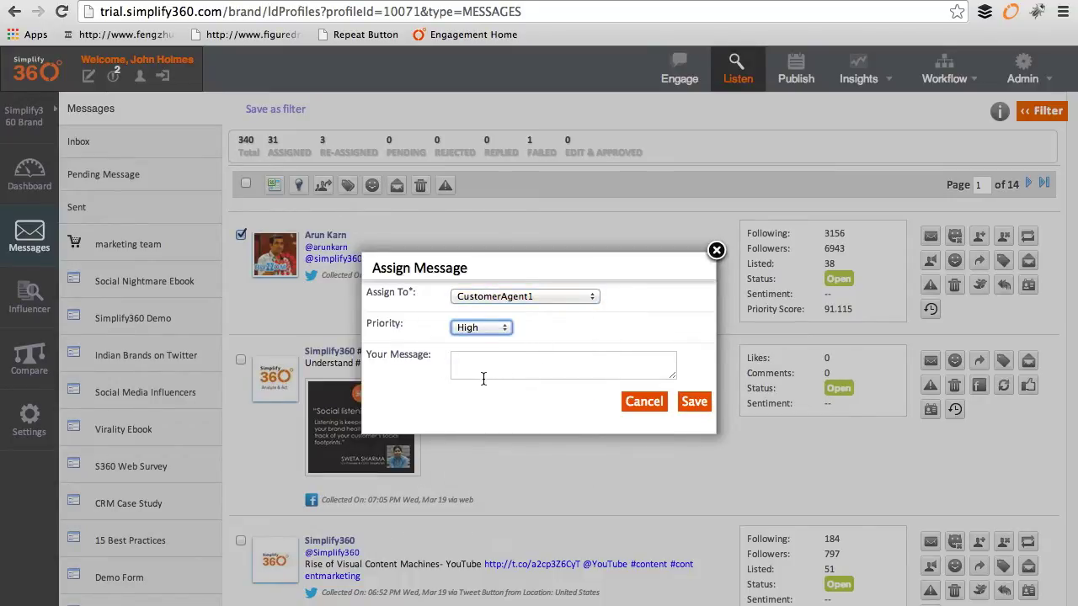
pyautogui.click(491, 376)
pyautogui.write('ple')
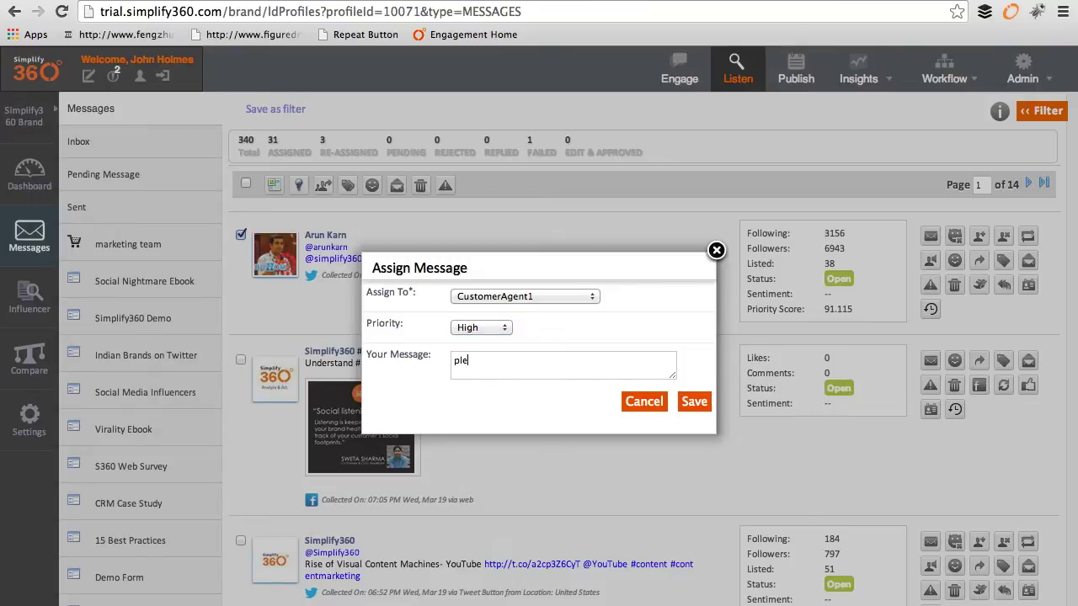
pyautogui.write('ase repond to this message.')
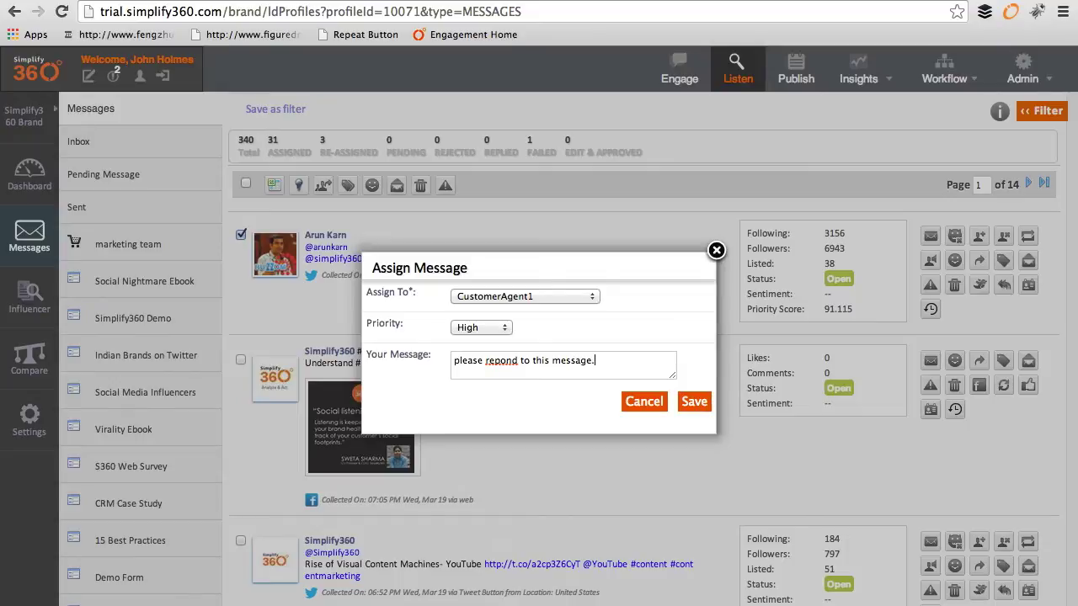
pyautogui.click(694, 402)
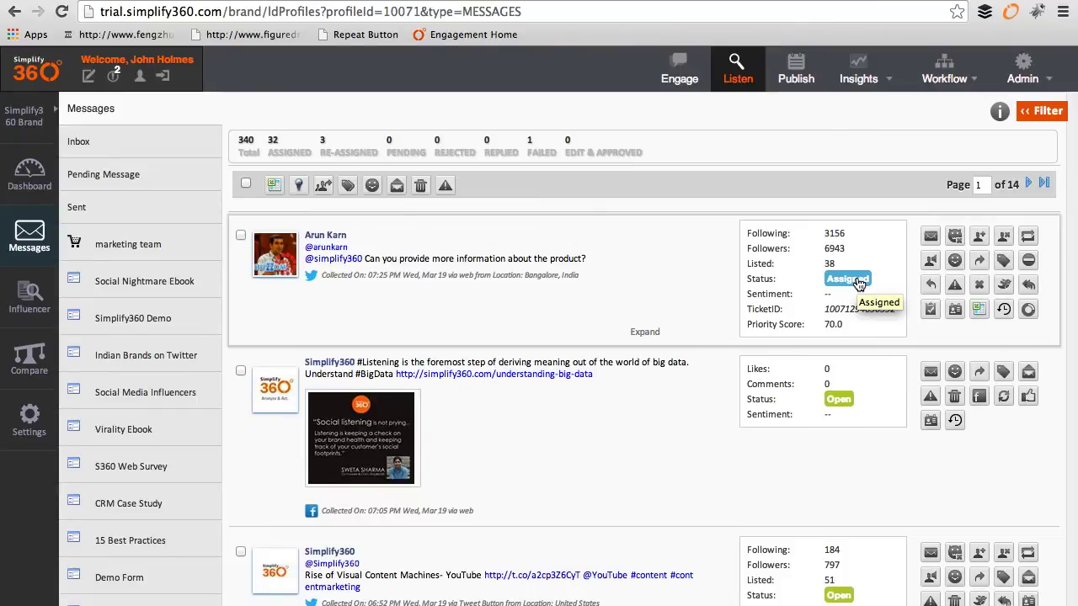
# - Expand the product-information tweet's assignment details and re-assign it to CustomerAgent2 with High priority and the message "please respond."
pyautogui.click(655, 333)
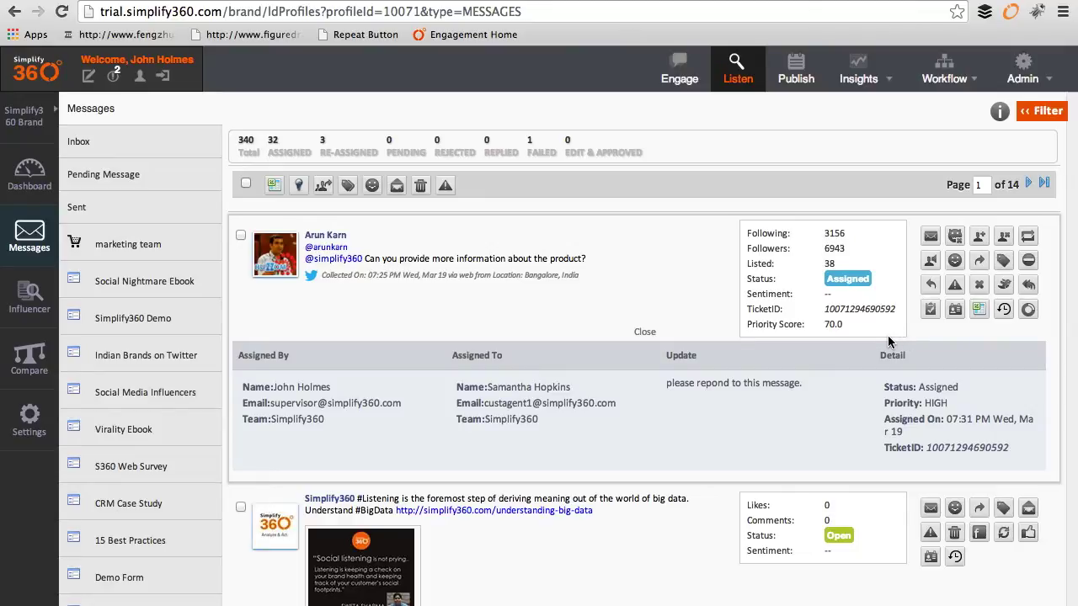
pyautogui.click(932, 288)
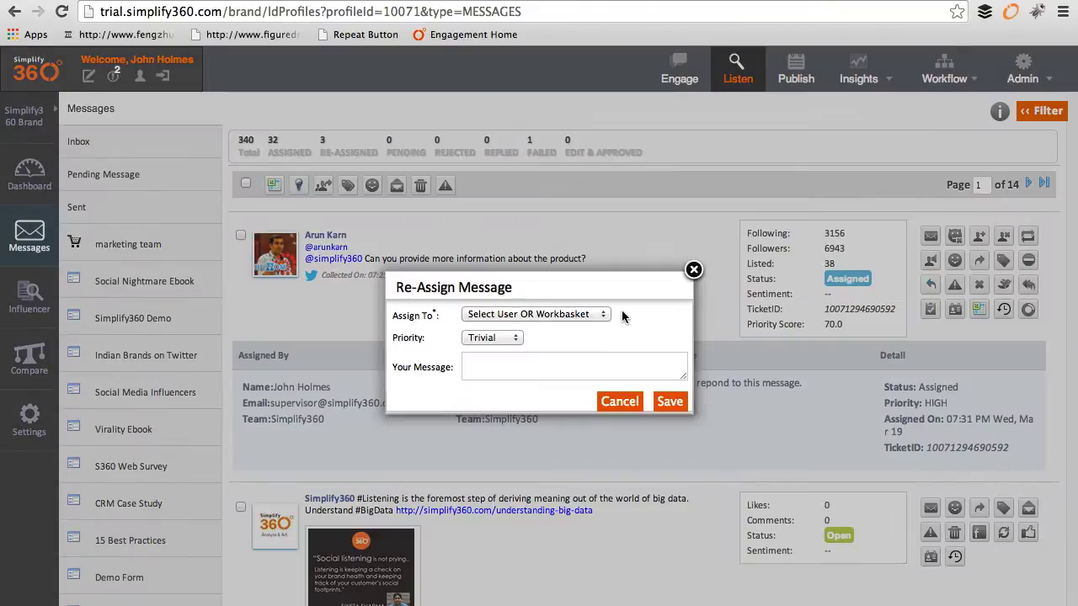
pyautogui.click(599, 316)
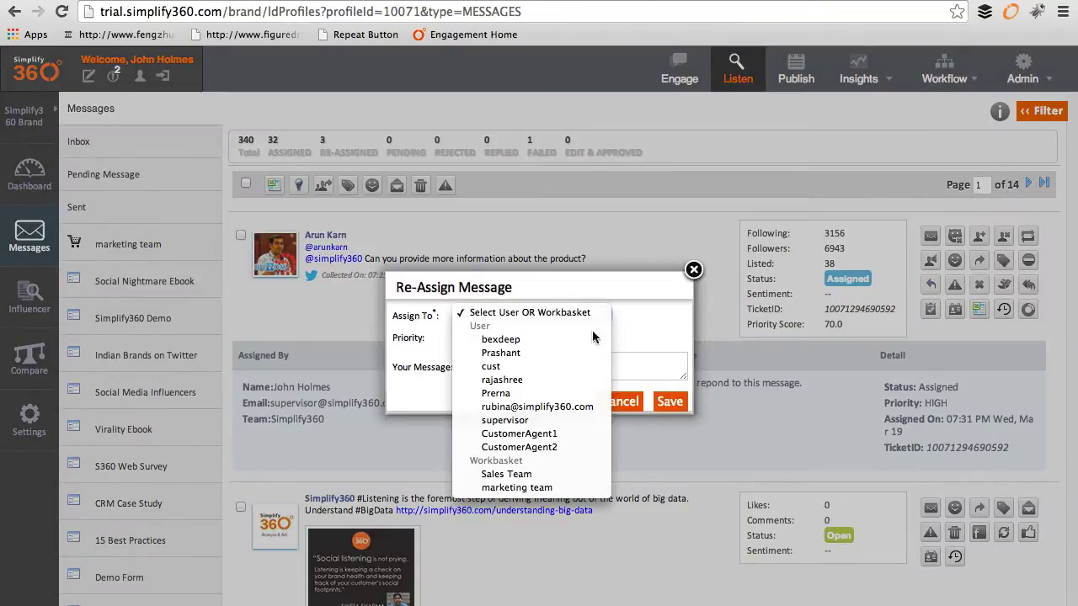
pyautogui.click(559, 446)
pyautogui.click(510, 346)
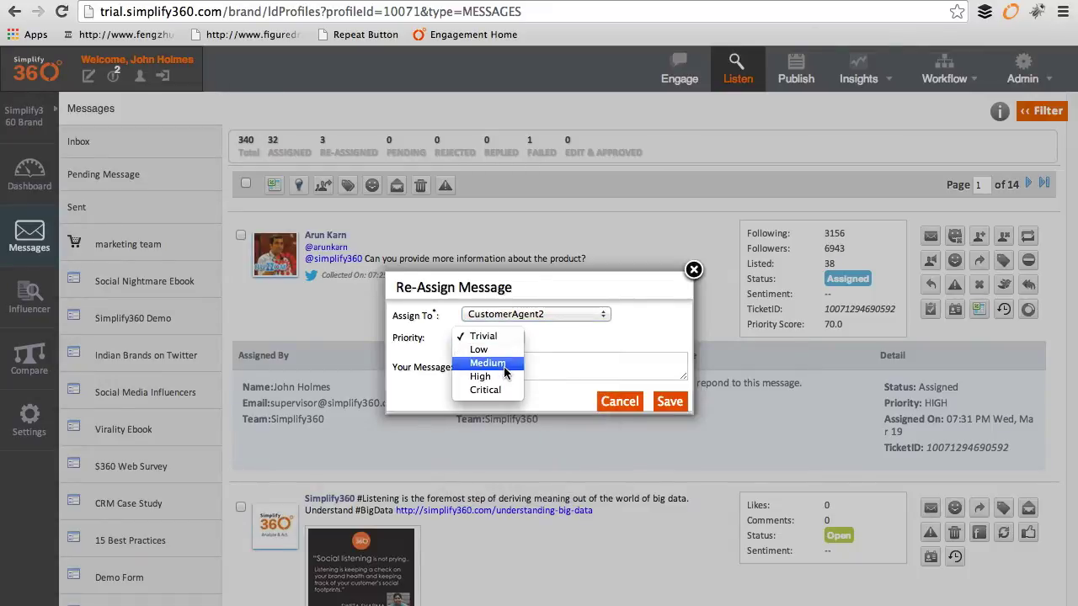
pyautogui.click(504, 376)
pyautogui.click(504, 374)
pyautogui.write('please respo')
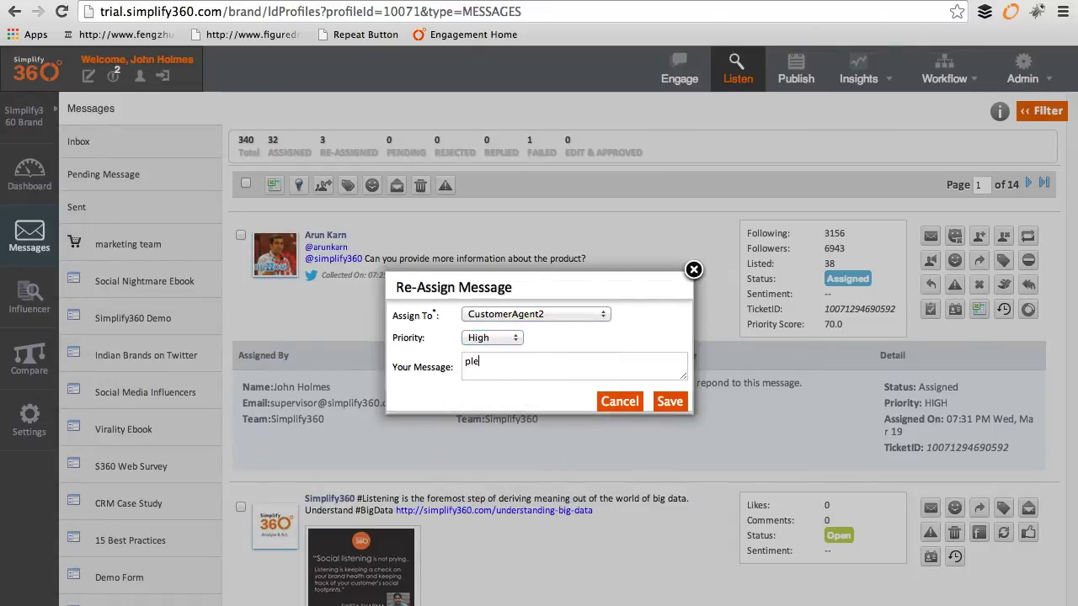
pyautogui.write('nd.')
pyautogui.click(672, 405)
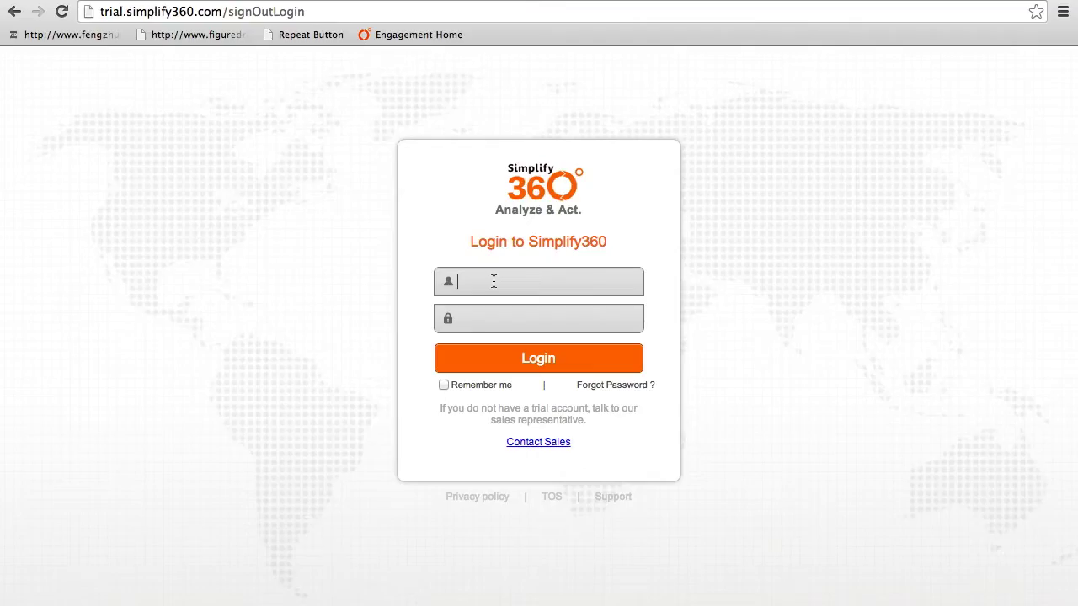
# - Log in as the second customer agent with the account e-mail and password, enabling Remember me
pyautogui.write('cu')
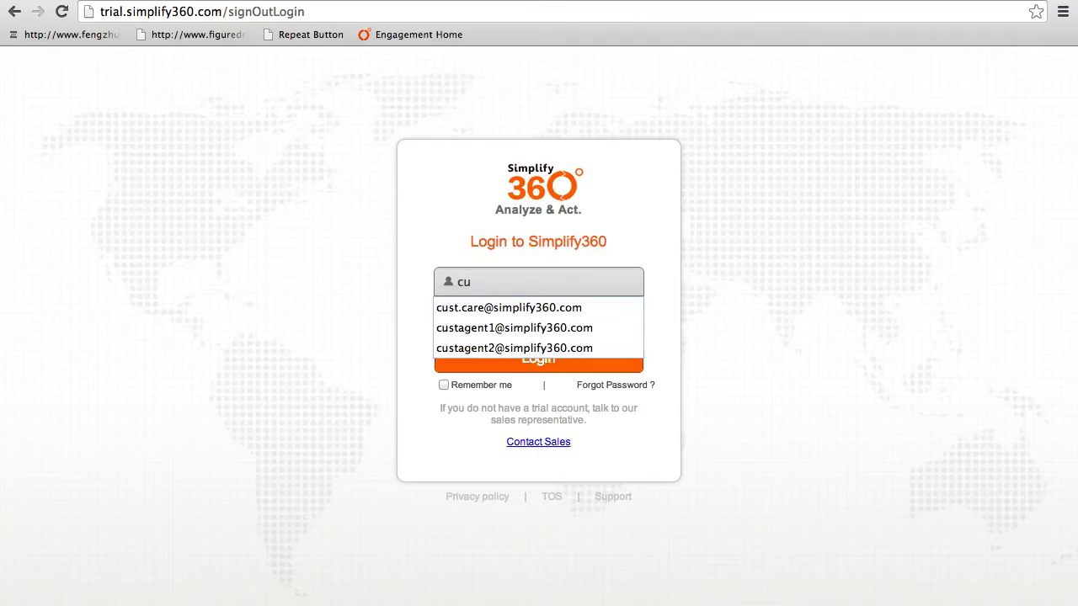
pyautogui.press('Return')
pyautogui.press('Tab')
pyautogui.write('•••••')
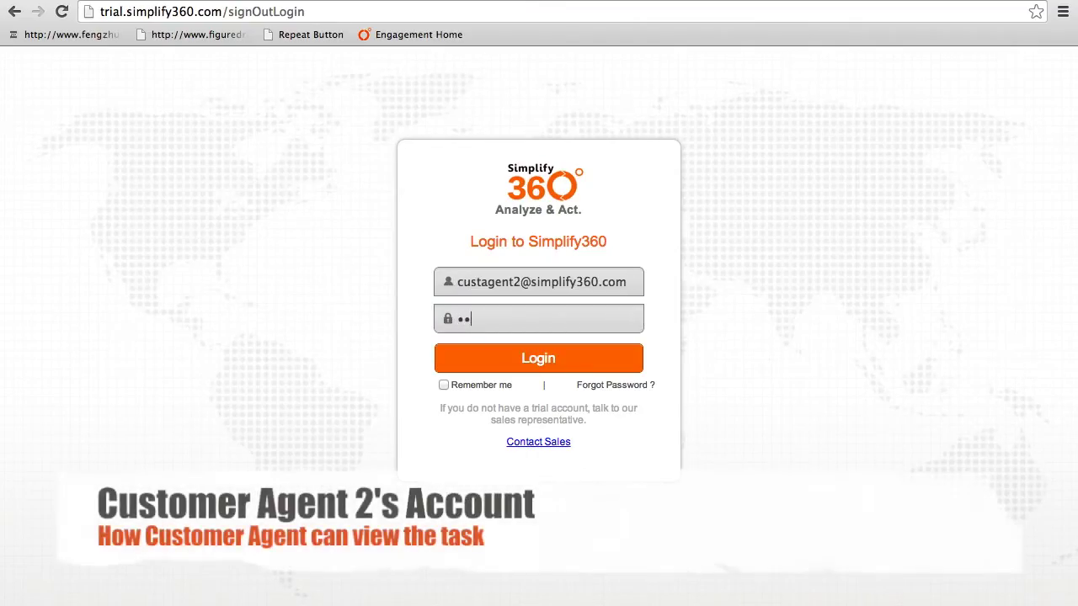
pyautogui.write('•••••••••')
pyautogui.click(443, 384)
pyautogui.click(509, 361)
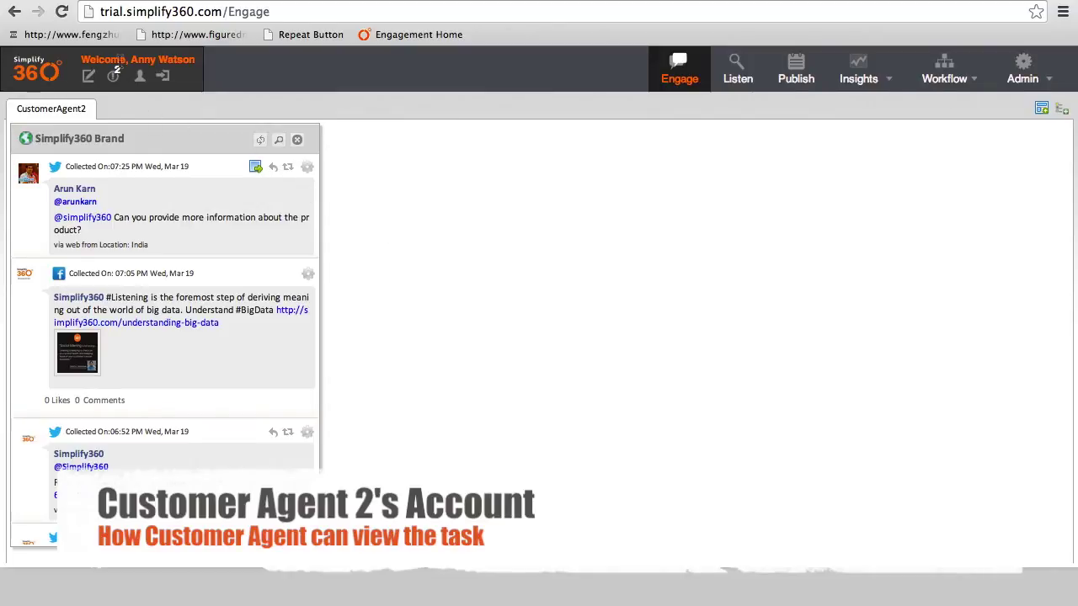
# - Open the newest message re-assignment from the notifications
pyautogui.click(117, 86)
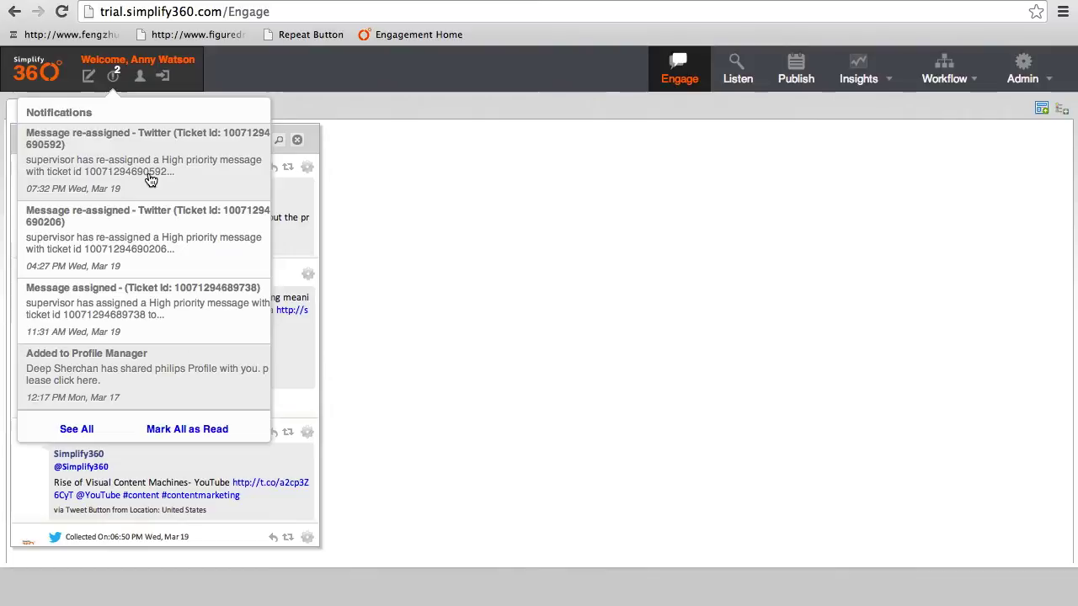
pyautogui.click(150, 179)
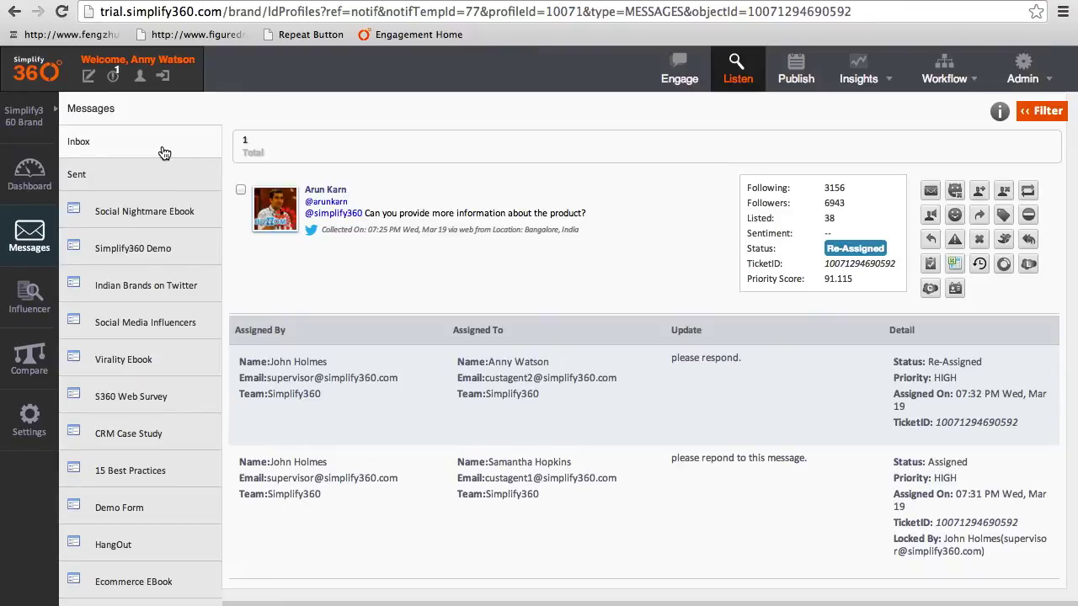
# - Open the message Inbox and filter it by HIGH priority, closing the filter options
pyautogui.click(164, 152)
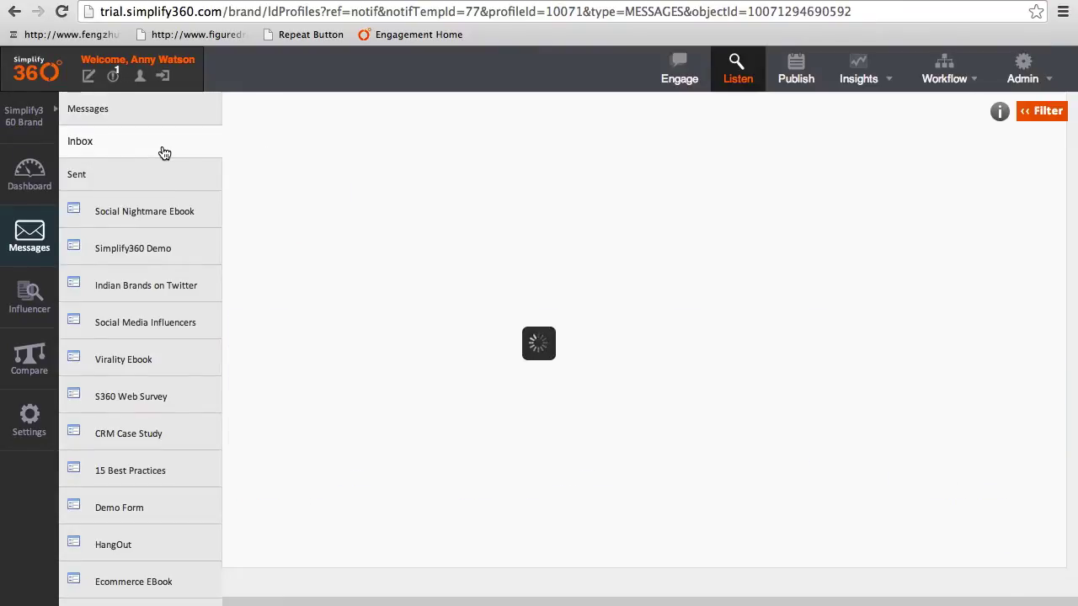
pyautogui.click(1042, 113)
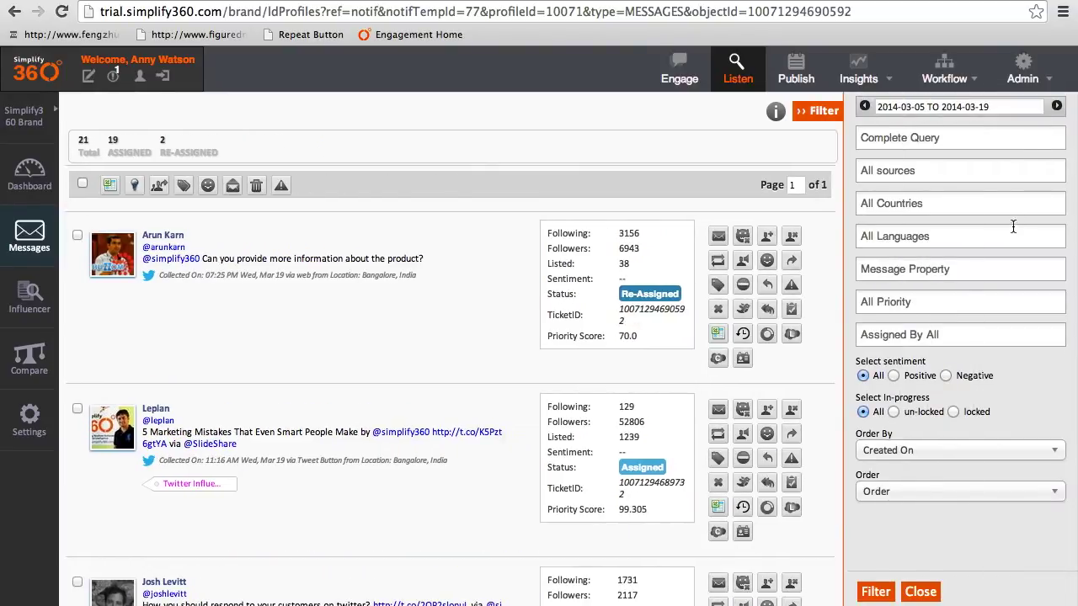
pyautogui.click(934, 303)
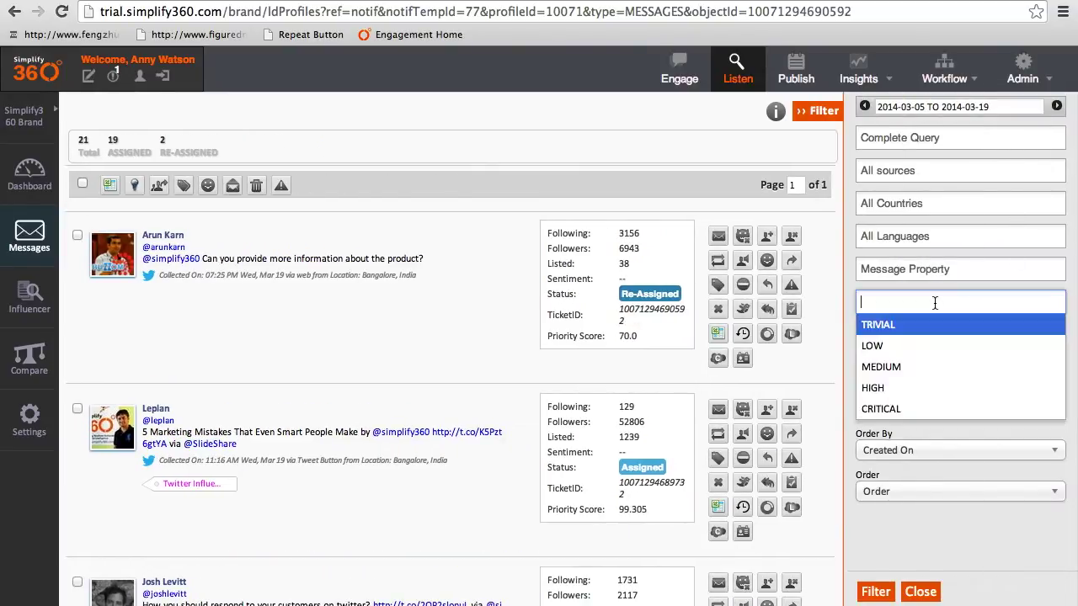
pyautogui.click(900, 386)
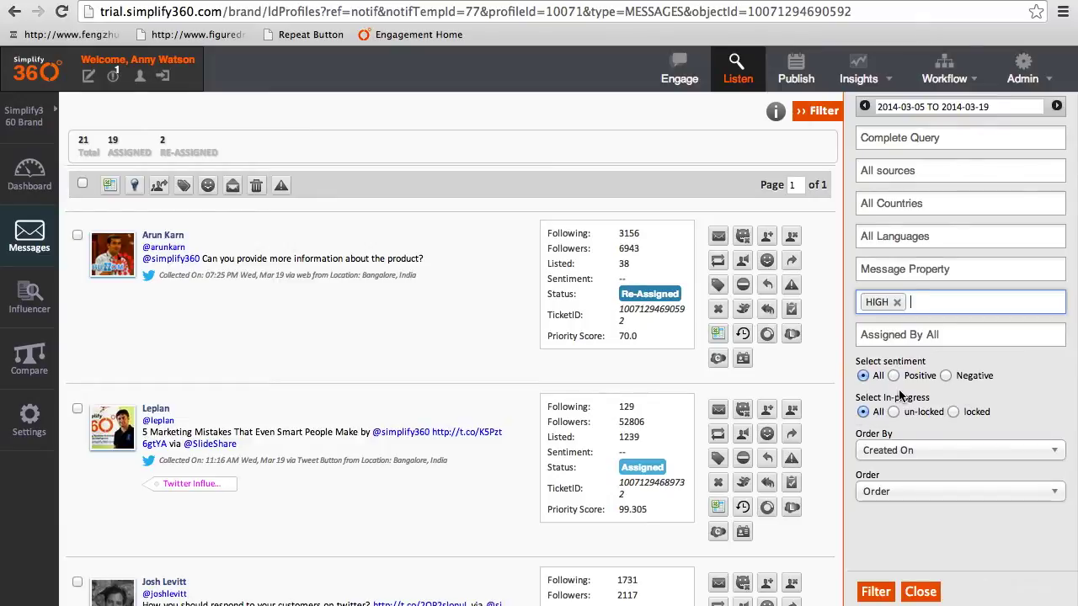
pyautogui.click(886, 594)
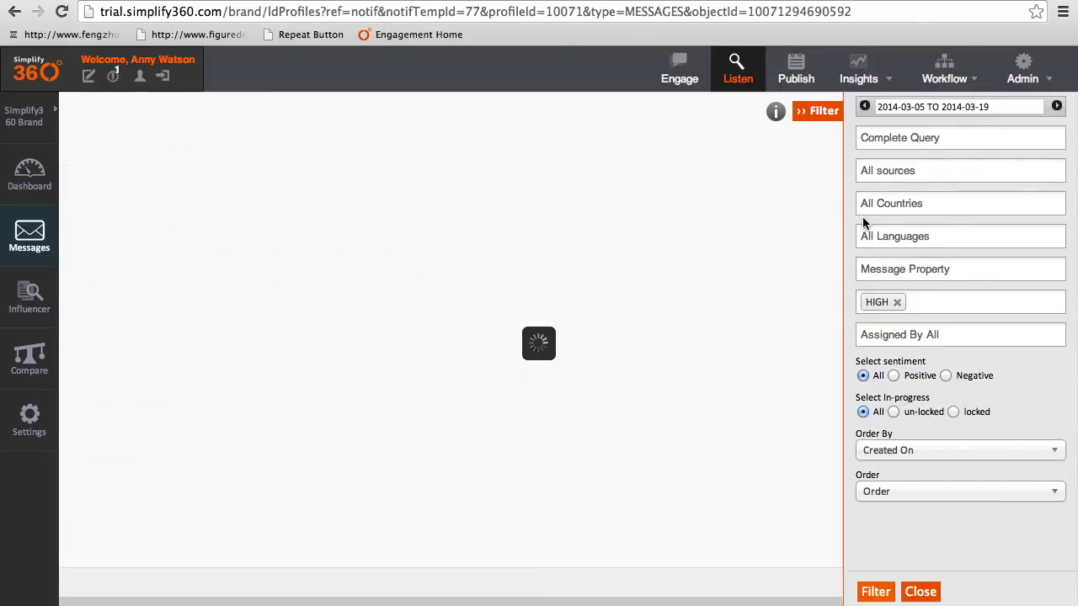
pyautogui.click(821, 116)
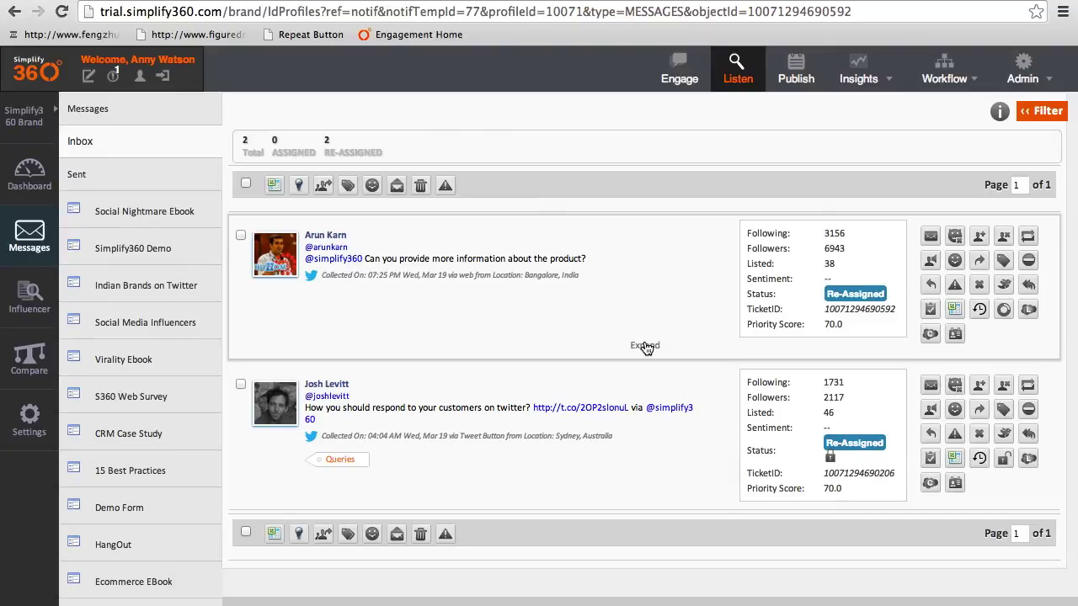
# - Expand the product-information tweet's assignment details and review who assigned it, the updates and the status details
pyautogui.click(645, 346)
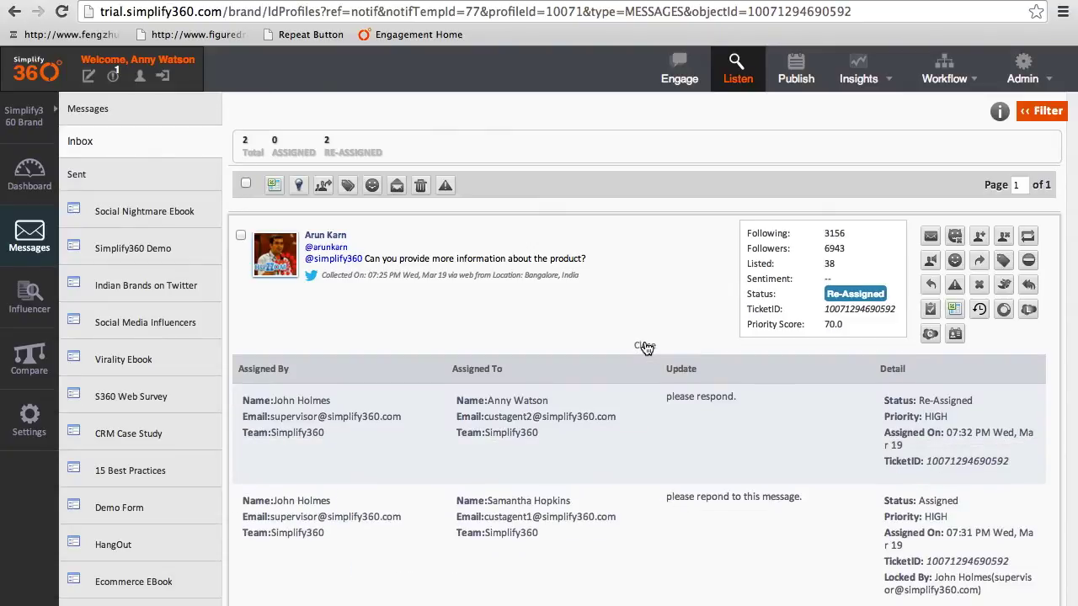
pyautogui.scroll(-1, 644, 345)
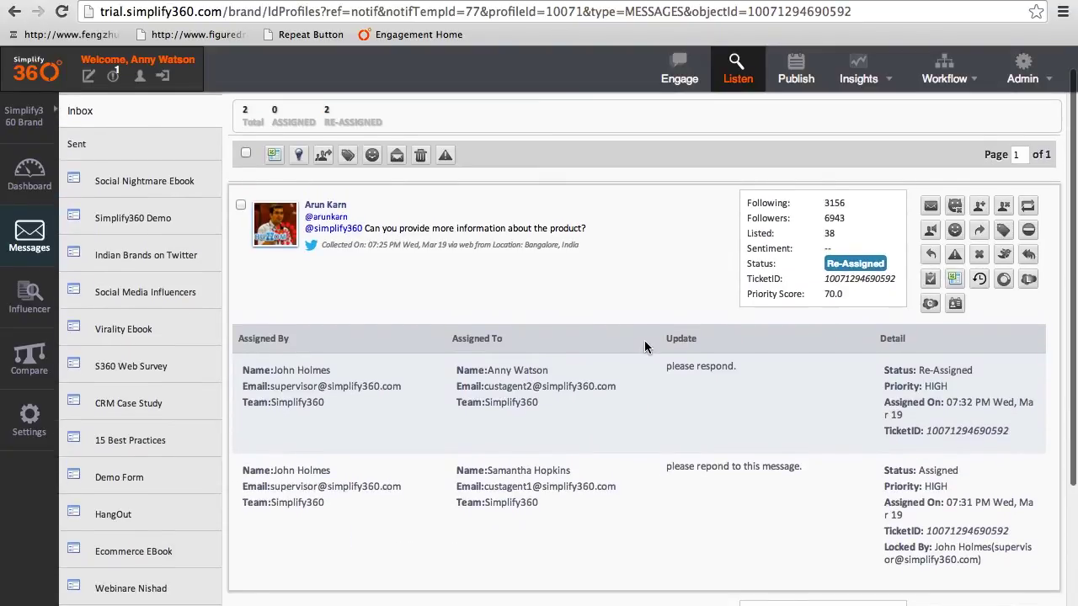
pyautogui.scroll(-1, 644, 341)
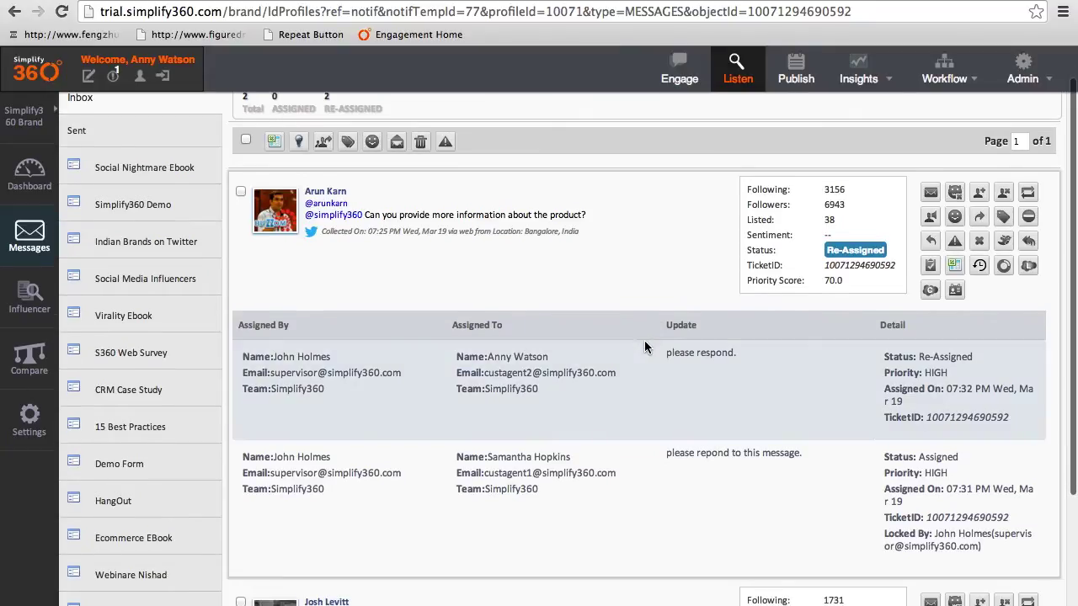
pyautogui.scroll(1, 644, 341)
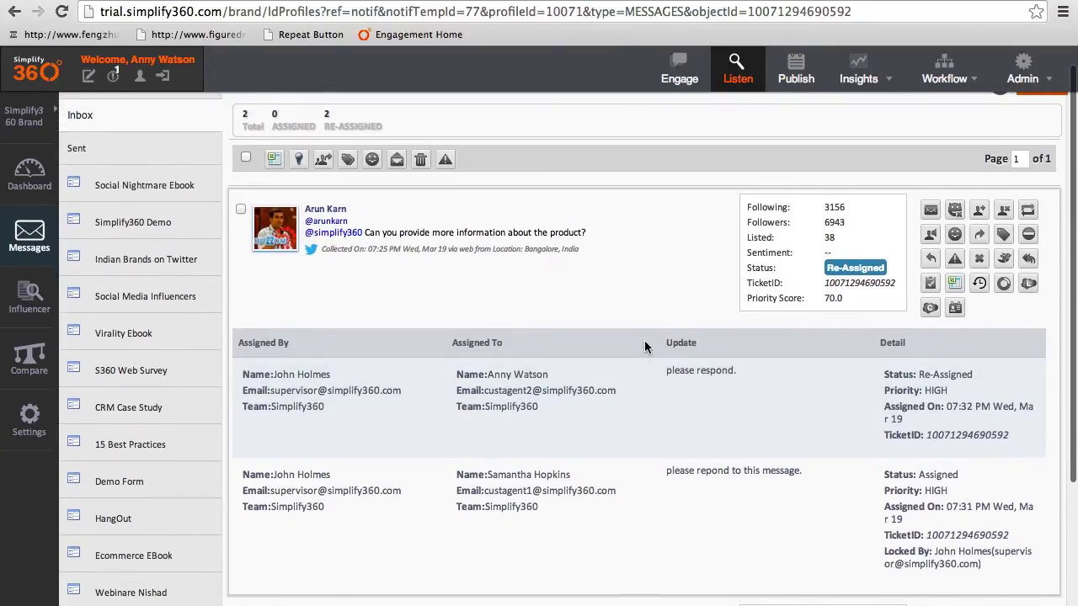
# - Open a reply to the product-information tweet and search the FAQs for "listen"
pyautogui.scroll(1, 645, 346)
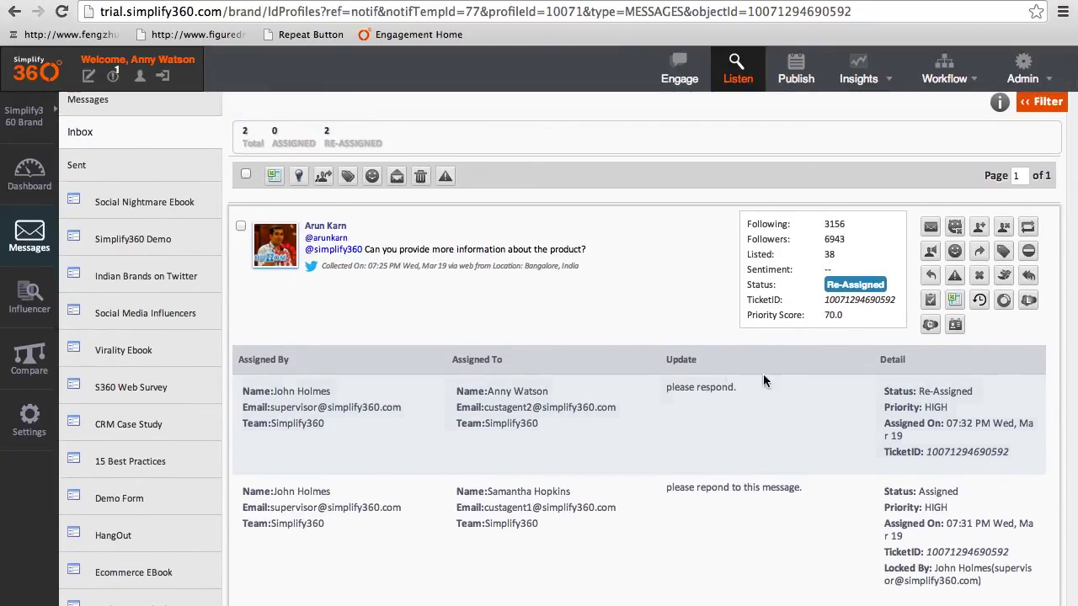
pyautogui.click(1005, 277)
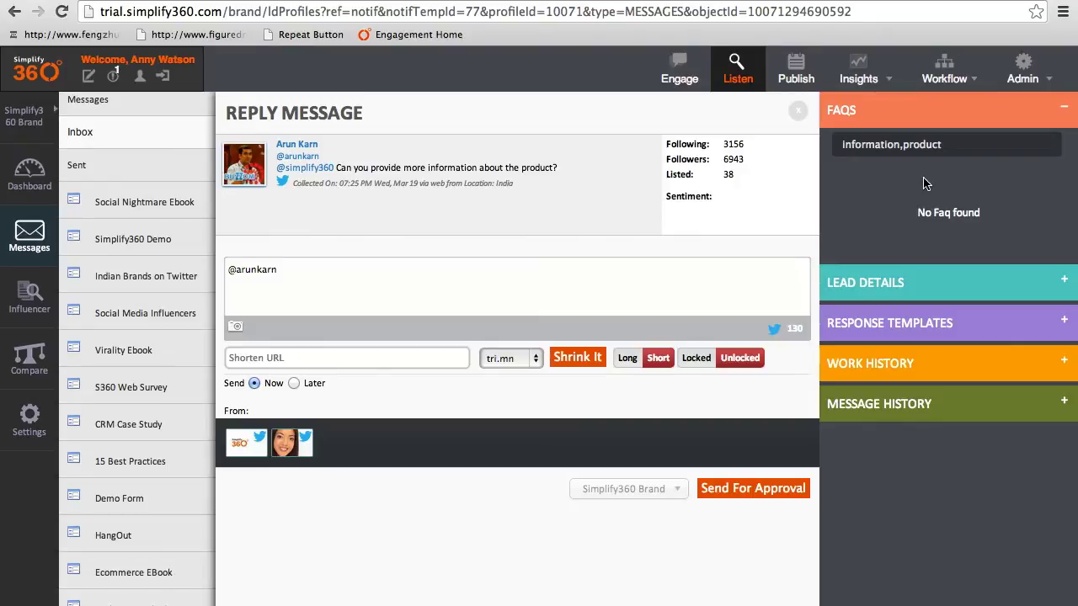
pyautogui.tripleClick(936, 145)
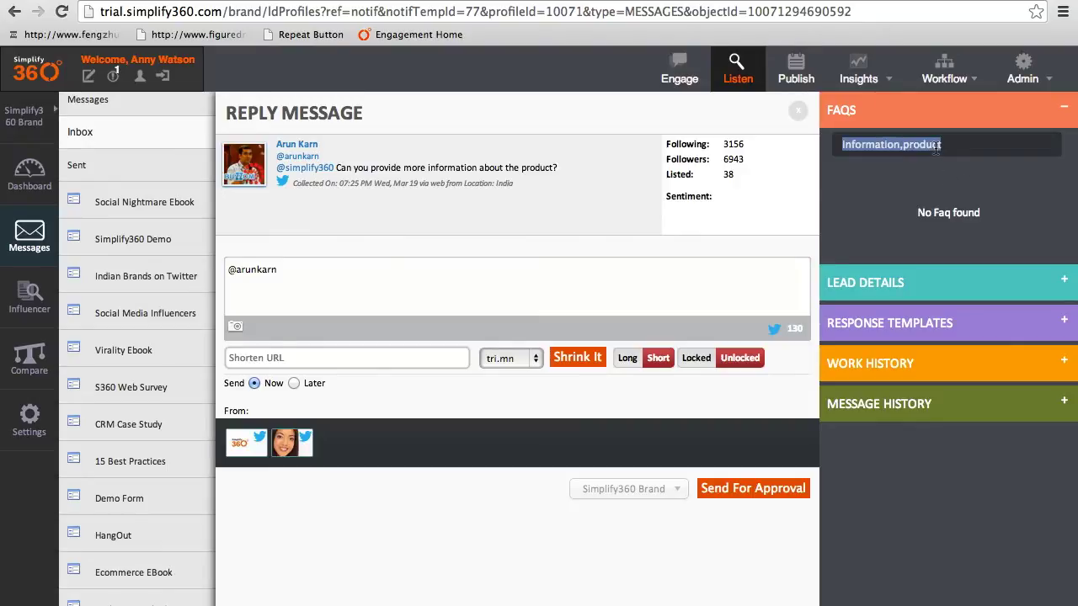
pyautogui.write('listen')
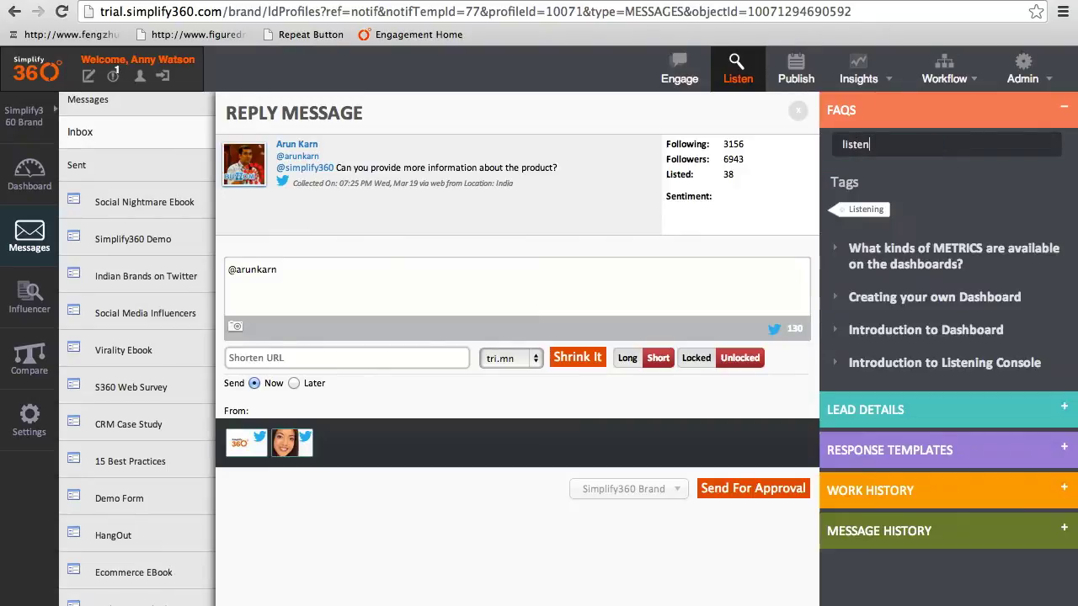
# - Examine the FAQ answers about the metrics available on the dashboards and about creating your own dashboard
pyautogui.click(893, 255)
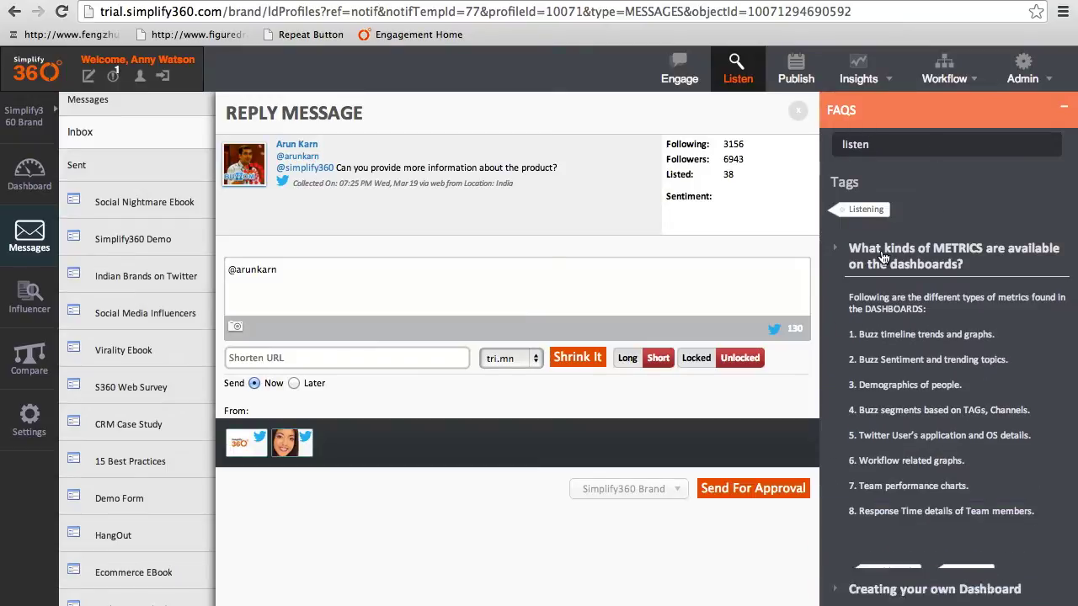
pyautogui.scroll(-4, 889, 384)
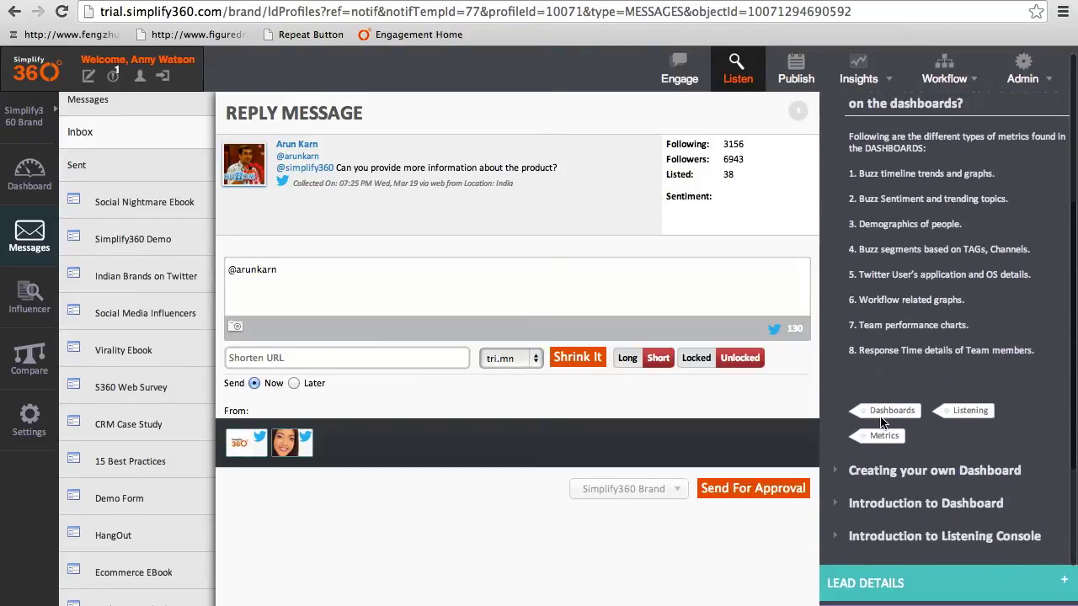
pyautogui.click(873, 474)
pyautogui.scroll(-5, 876, 467)
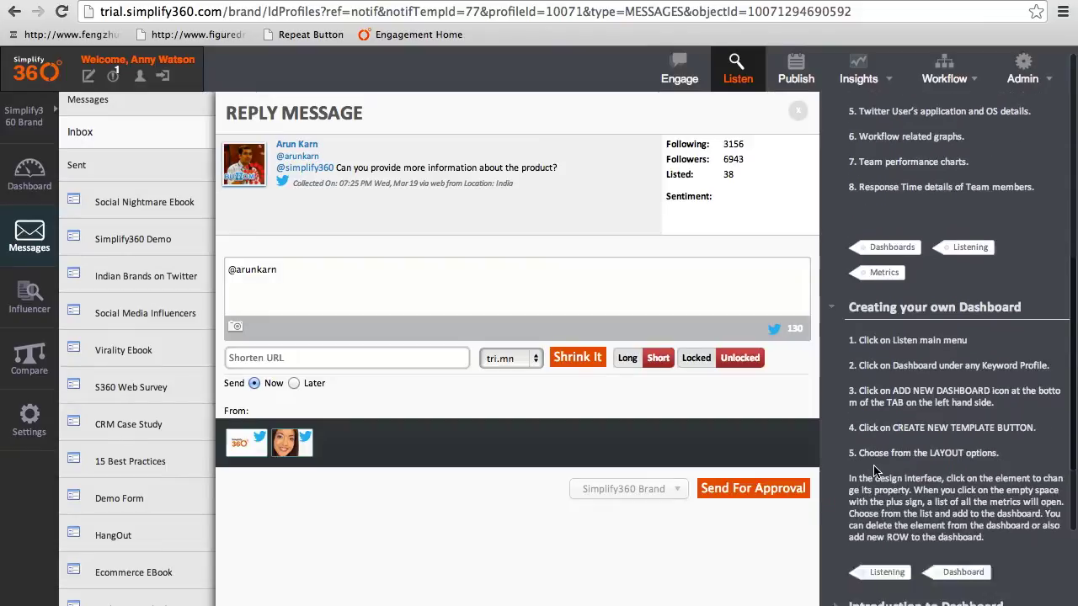
pyautogui.scroll(-1, 876, 467)
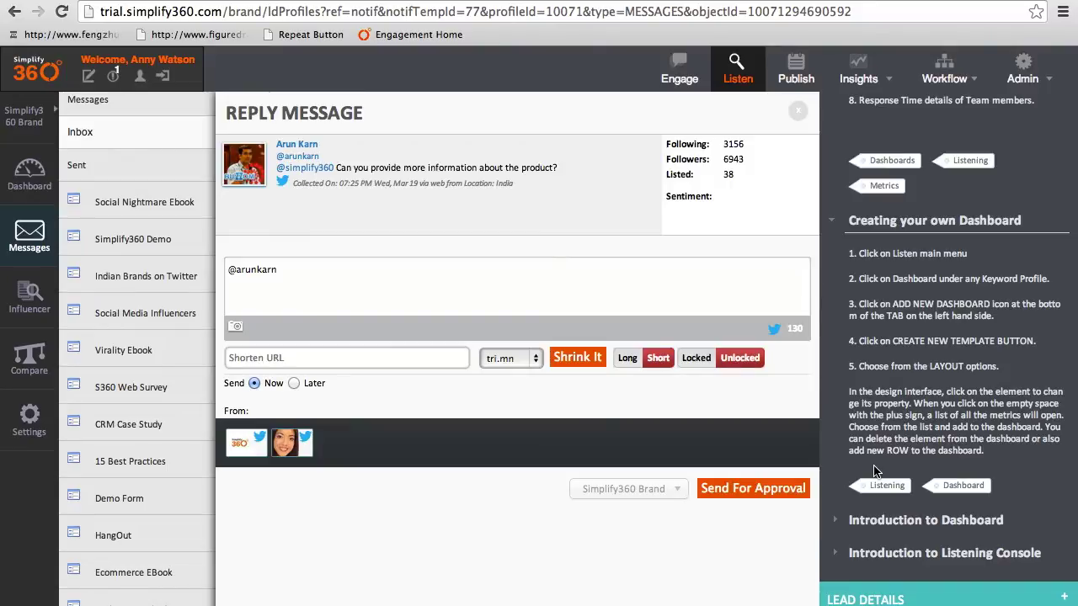
pyautogui.scroll(1, 873, 472)
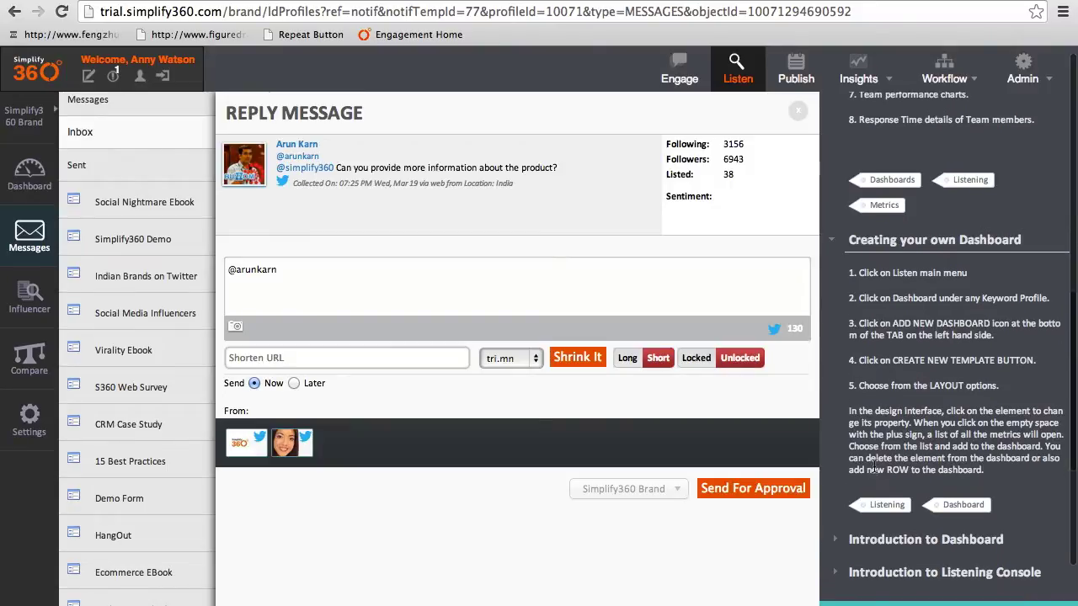
pyautogui.scroll(-5, 874, 468)
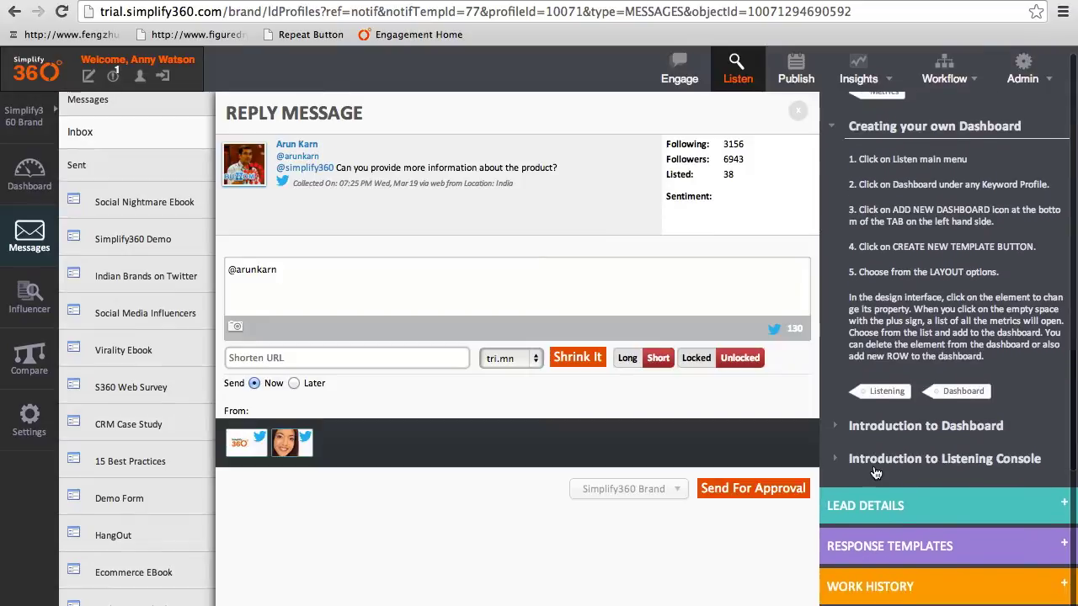
pyautogui.scroll(-1, 874, 468)
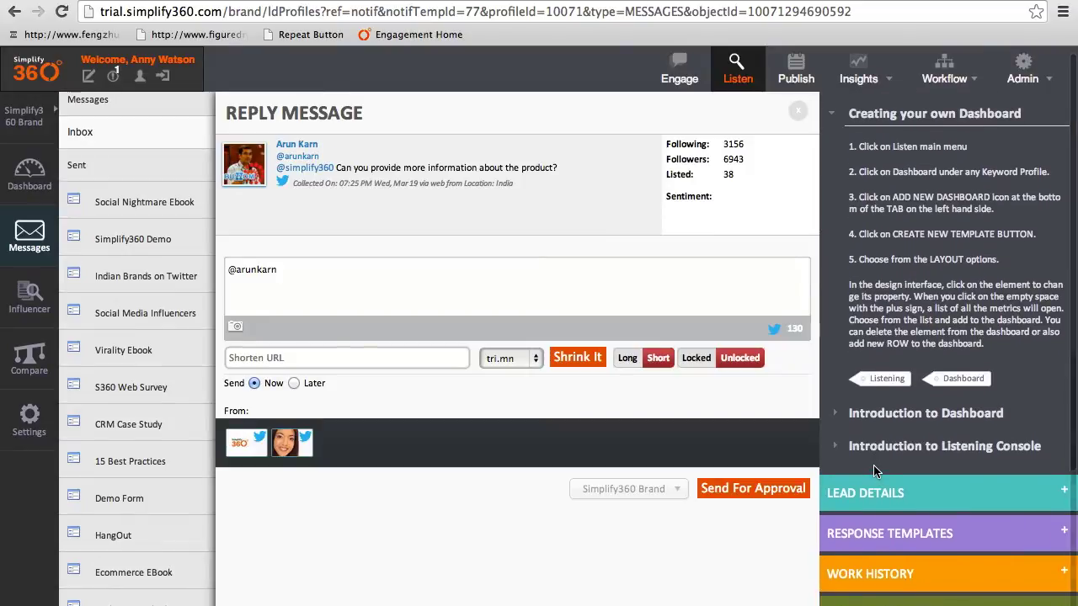
pyautogui.scroll(-1, 874, 471)
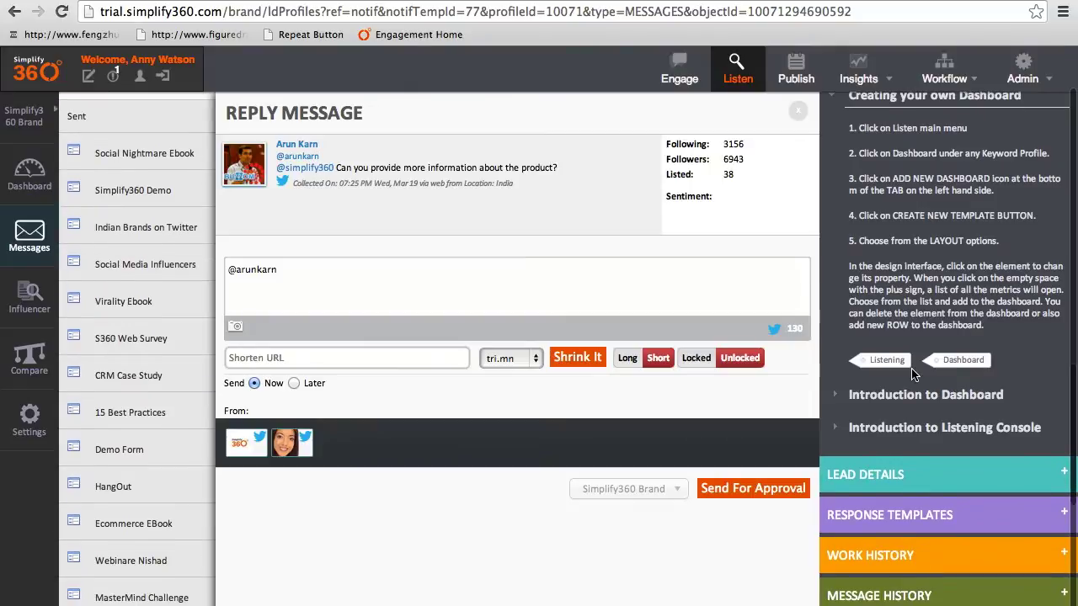
pyautogui.scroll(5, 912, 373)
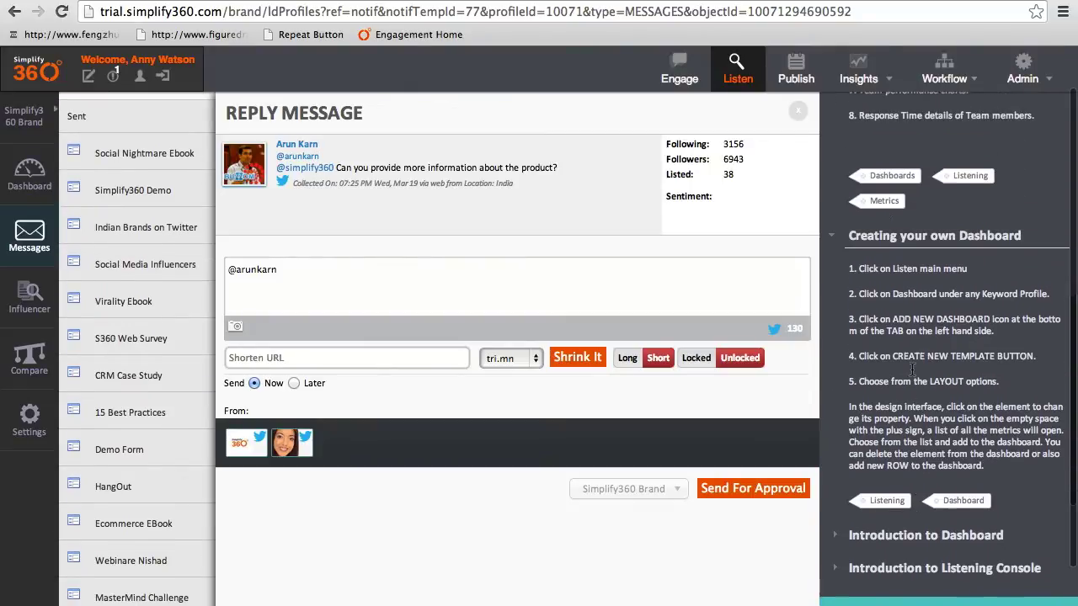
pyautogui.scroll(5, 890, 167)
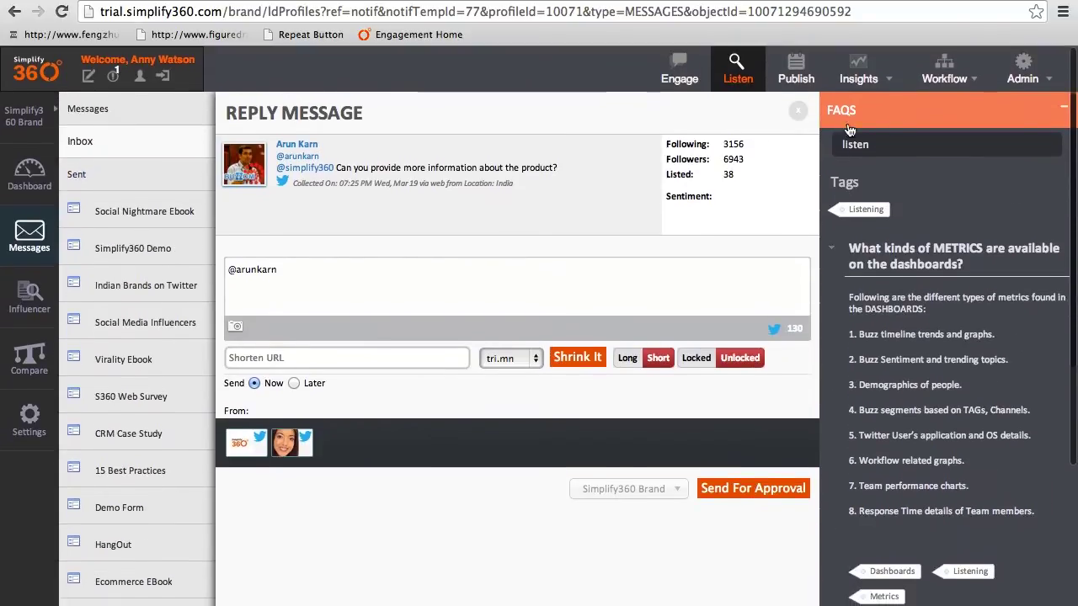
# - Collapse the FAQs and insert the "Glad to know you are interested" response template with the product details link into the reply
pyautogui.click(1063, 110)
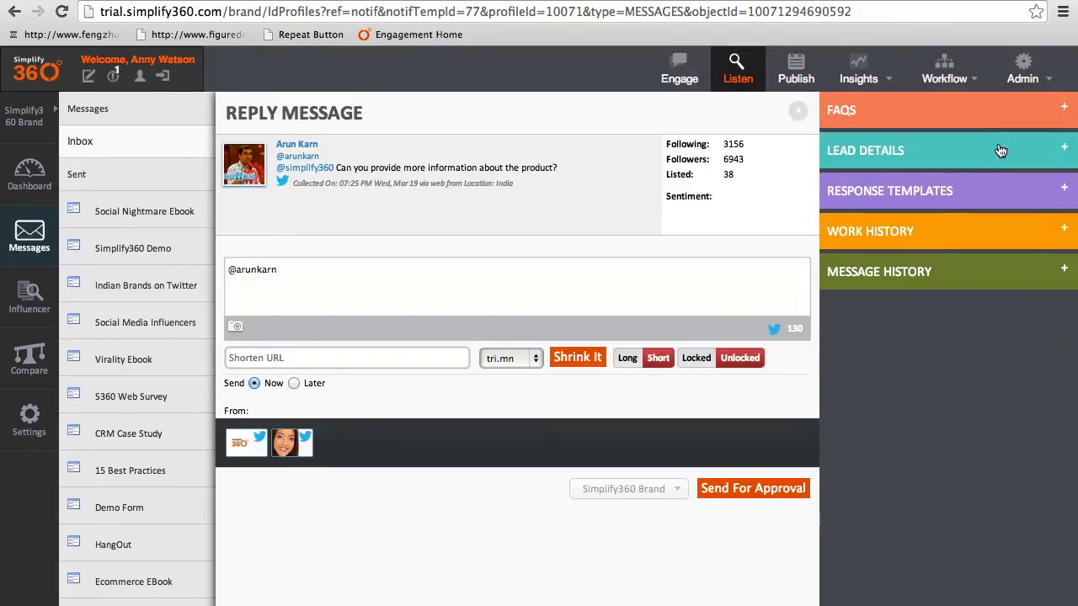
pyautogui.click(979, 193)
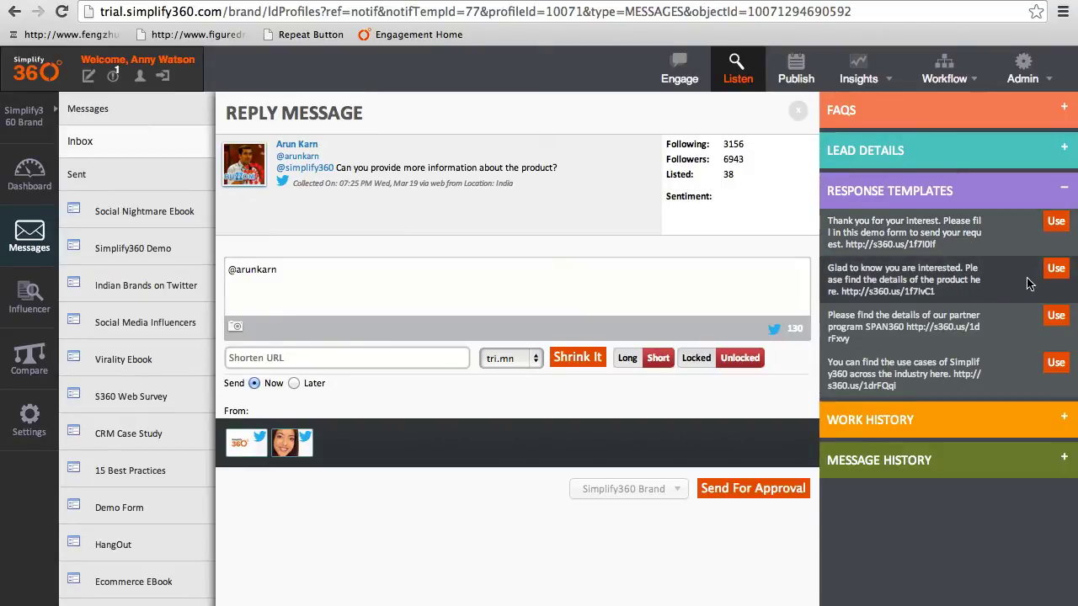
pyautogui.click(1054, 270)
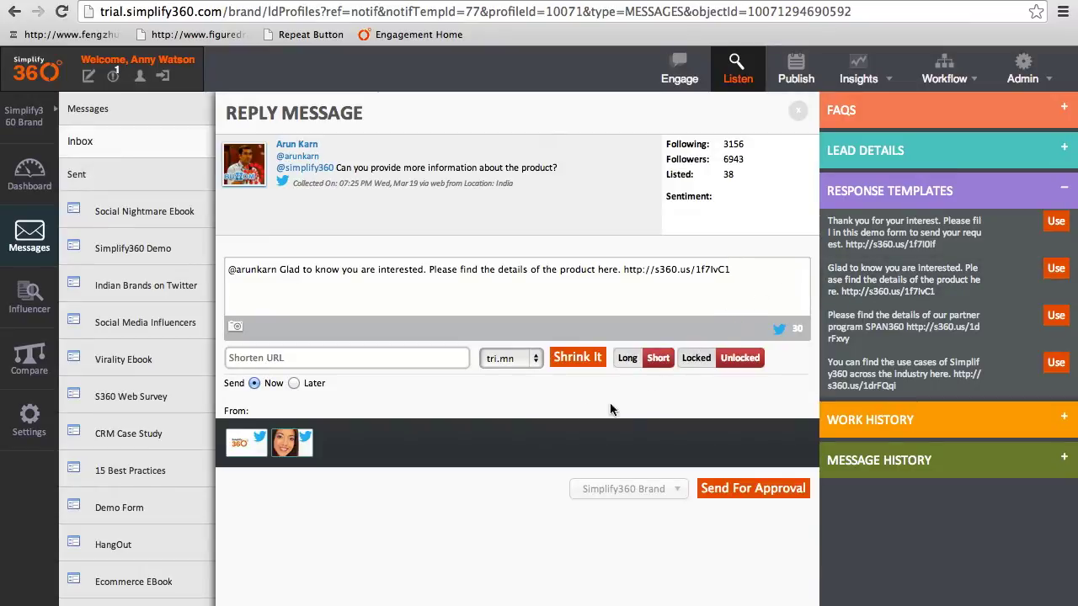
# - Schedule the reply for 2014-03-28 at 7:10 PM from the Simplify360 Twitter account and send it for approval
pyautogui.click(293, 384)
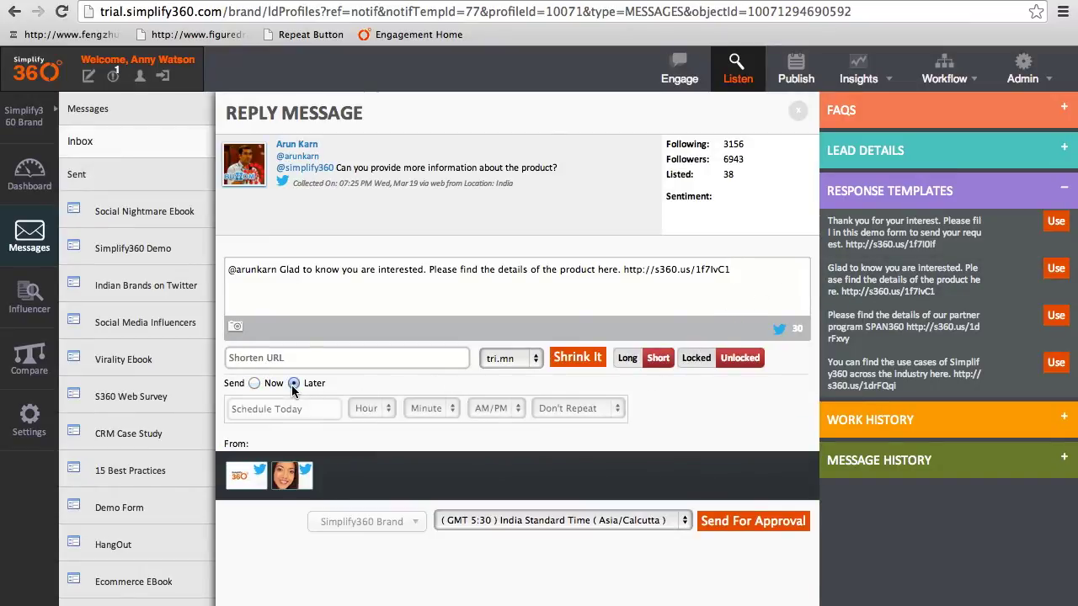
pyautogui.click(330, 409)
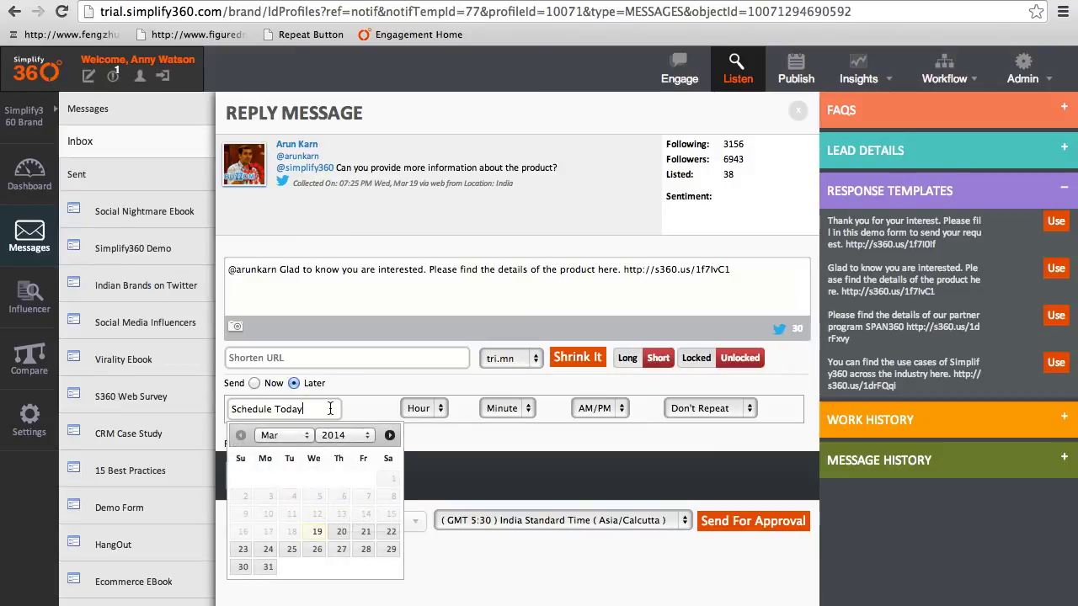
pyautogui.click(367, 551)
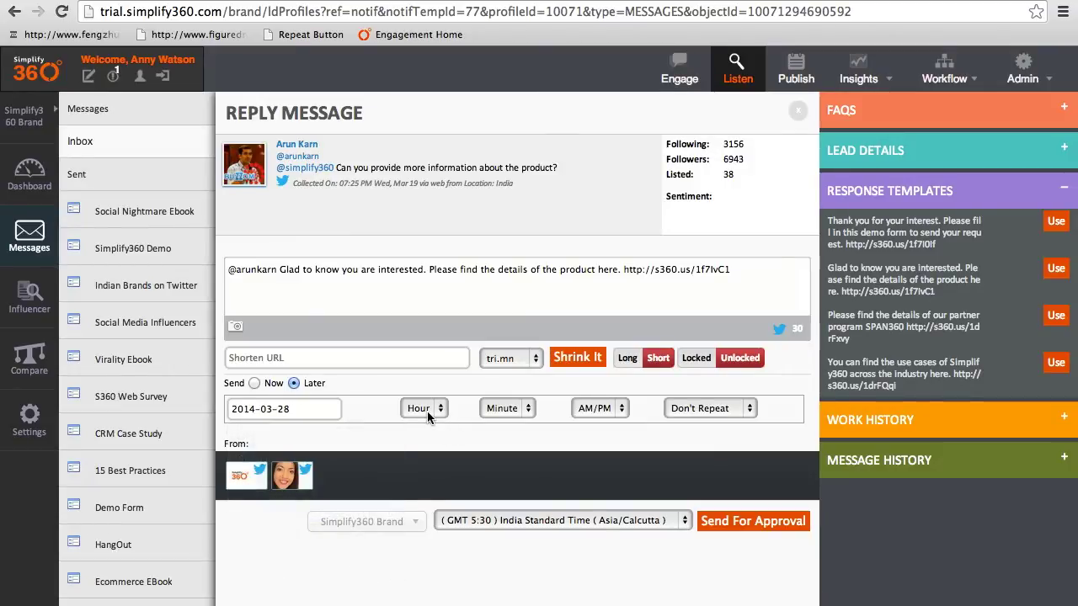
pyautogui.click(427, 411)
pyautogui.click(412, 500)
pyautogui.click(522, 410)
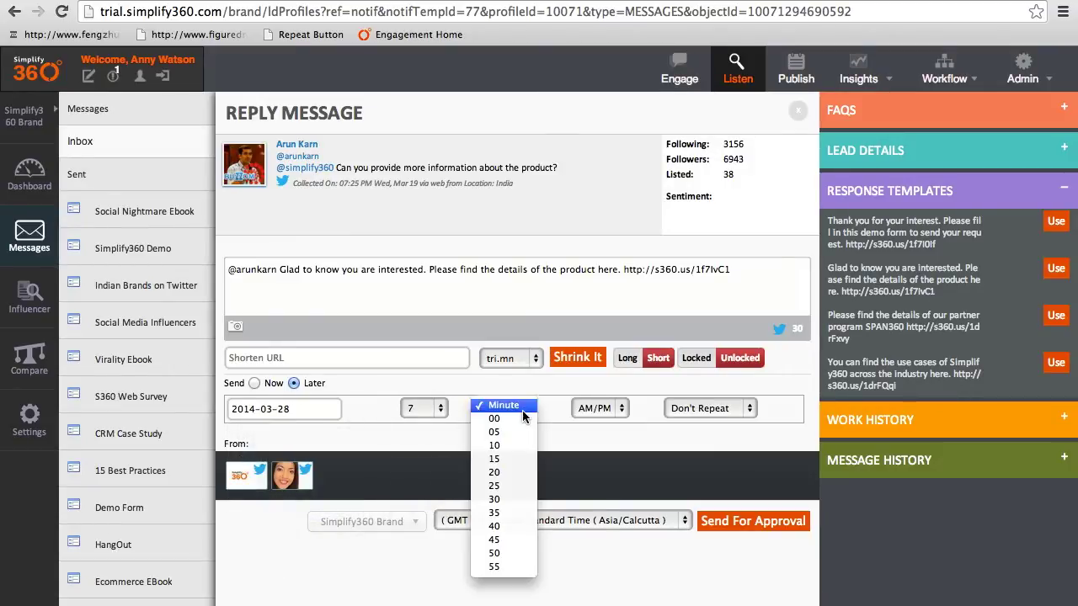
pyautogui.click(506, 448)
pyautogui.click(620, 410)
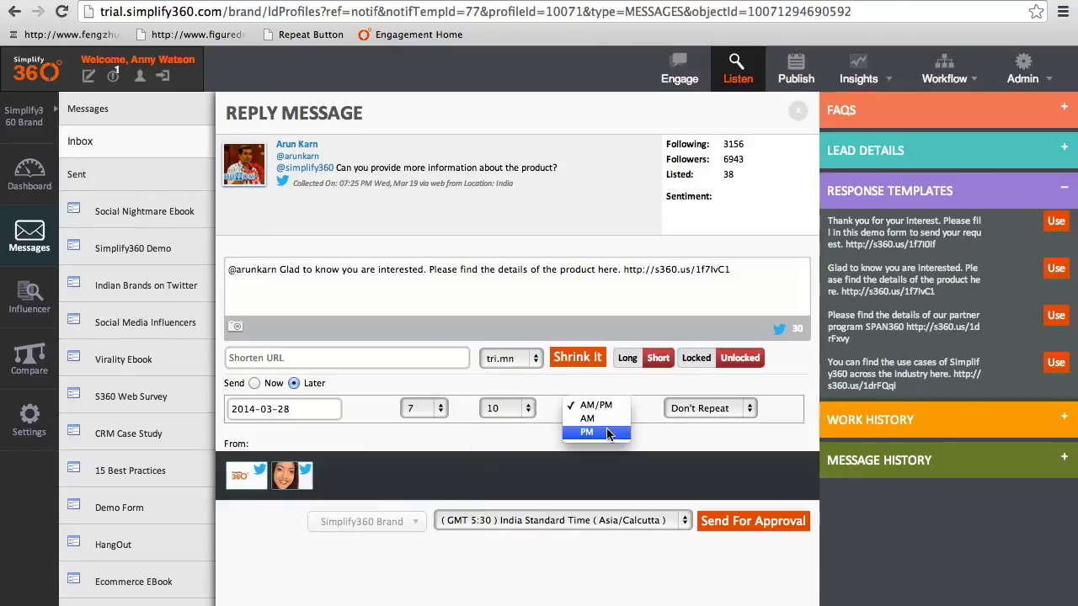
pyautogui.click(611, 434)
pyautogui.click(249, 475)
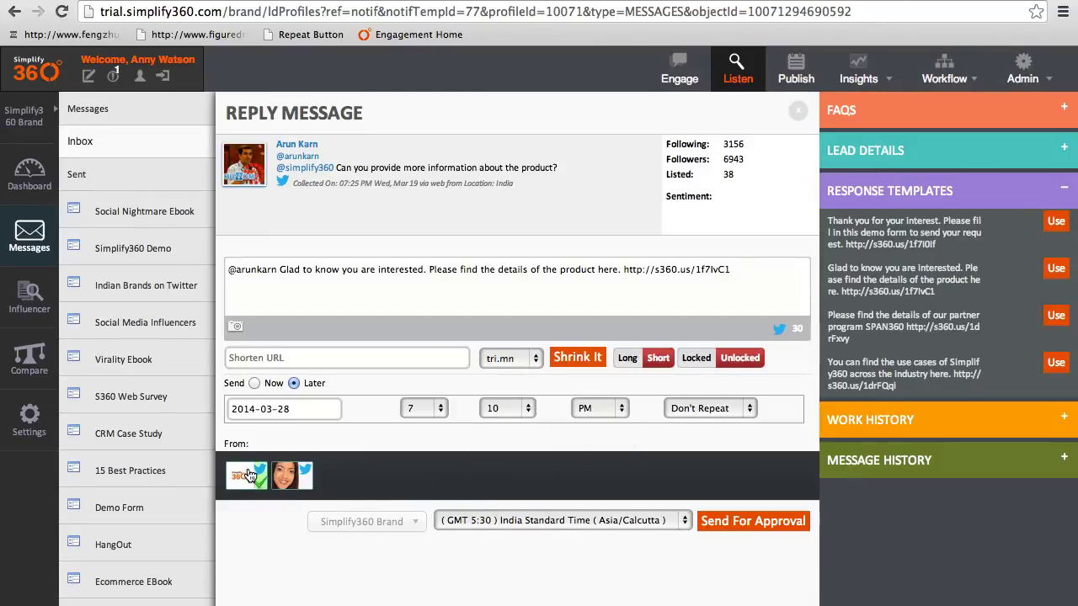
pyautogui.click(730, 525)
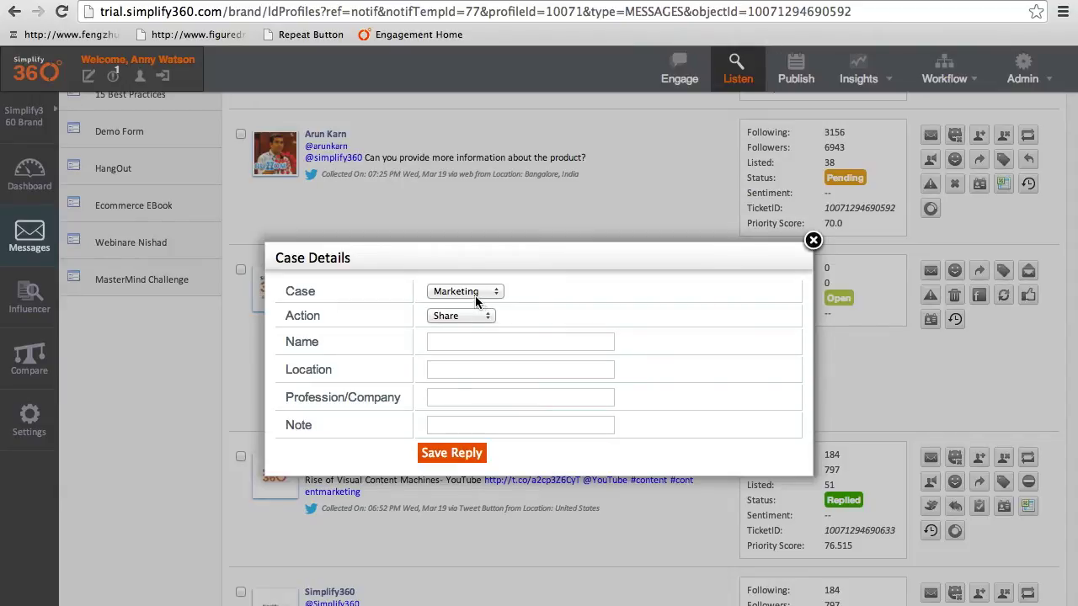
# - Set the case details to case Lead and action Response
pyautogui.click(480, 293)
pyautogui.click(482, 305)
pyautogui.click(478, 315)
pyautogui.click(475, 328)
# - Enter the customer's first name, location Bangalore and company InRev in the case details, and save the reply
pyautogui.click(474, 339)
pyautogui.write('Arun')
pyautogui.write('Bangalore')
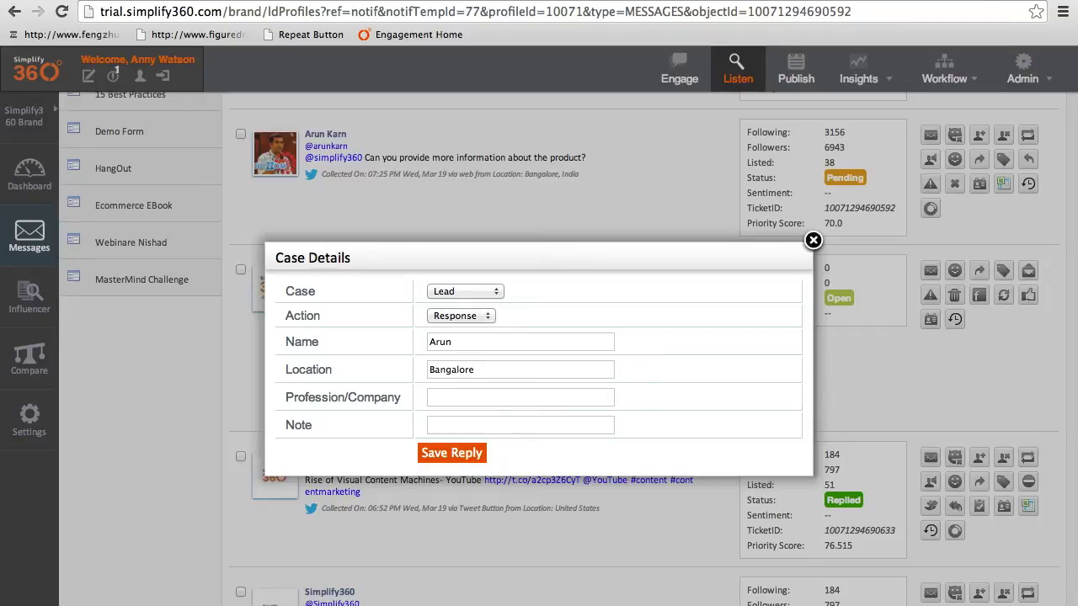
pyautogui.click(520, 398)
pyautogui.write('InRev')
pyautogui.press('Tab')
pyautogui.click(452, 454)
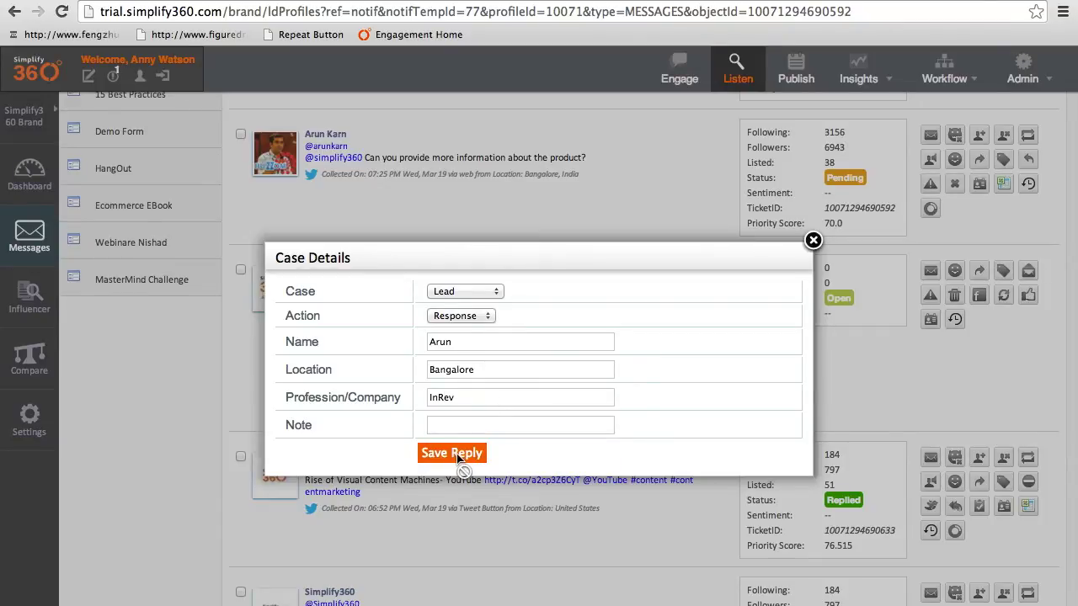
# - Open the Sent messages of the brand
pyautogui.scroll(2, 456, 459)
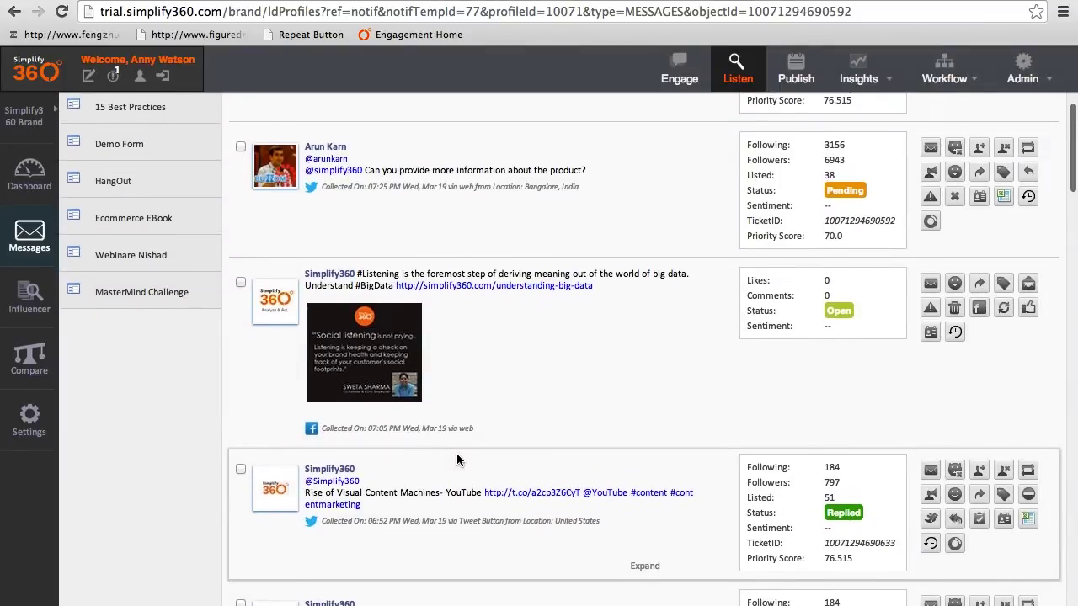
pyautogui.scroll(5, 456, 459)
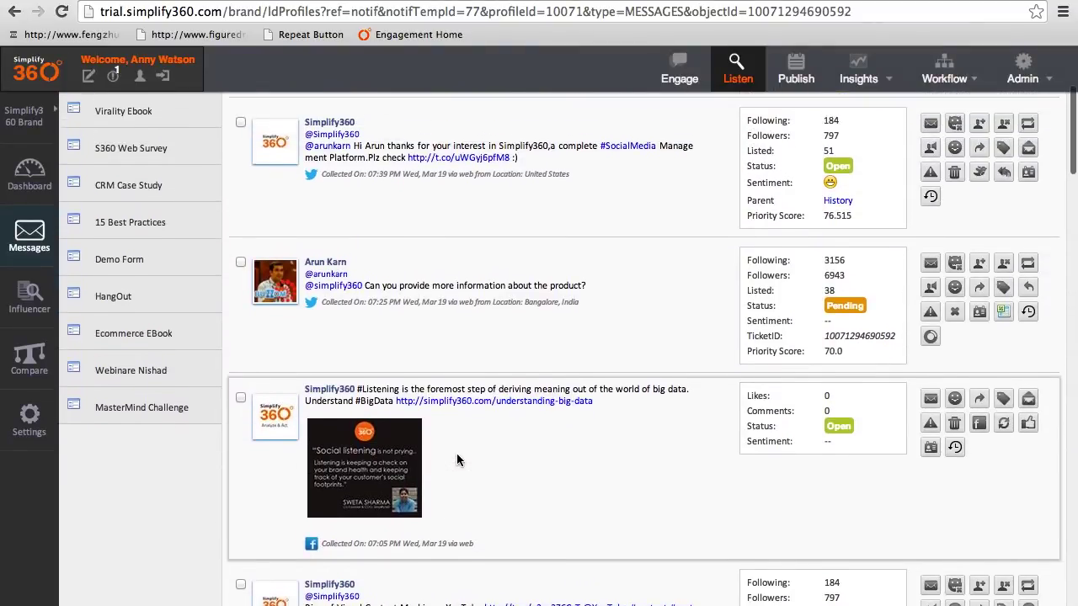
pyautogui.scroll(2, 457, 455)
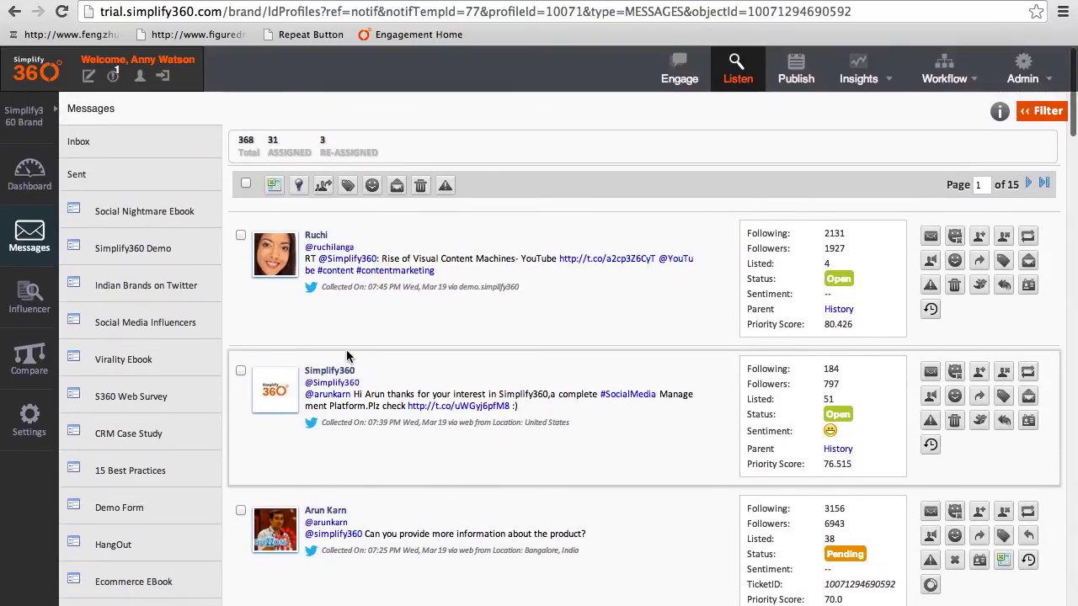
pyautogui.click(143, 172)
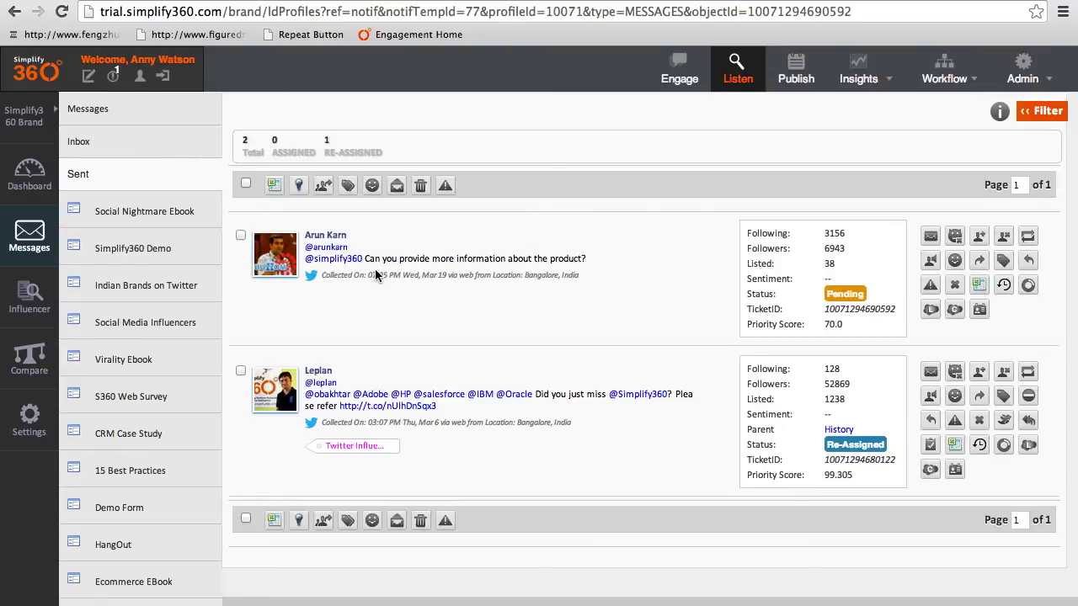
# - Update the lead details of the customer who asked for product information by adding the country detail, India, and save the lead
pyautogui.moveTo(377, 277)
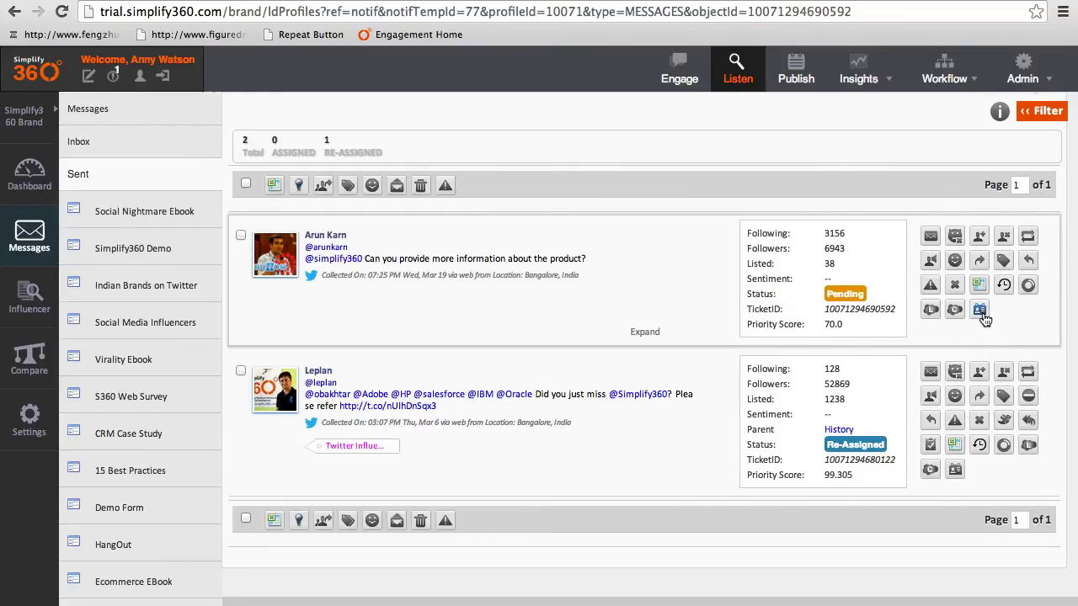
pyautogui.click(980, 310)
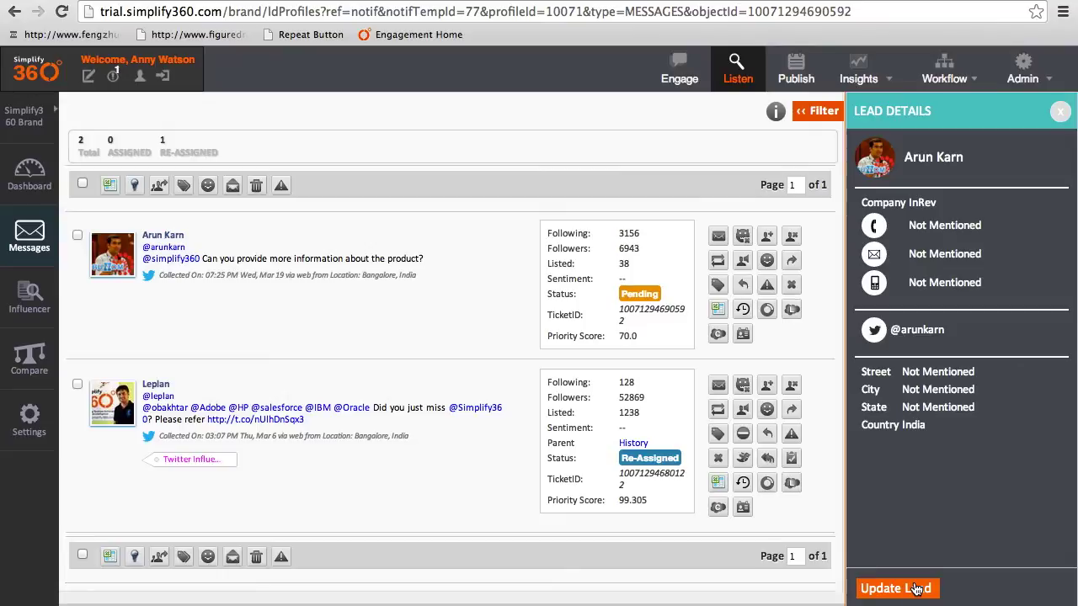
pyautogui.click(917, 588)
pyautogui.scroll(-5, 911, 433)
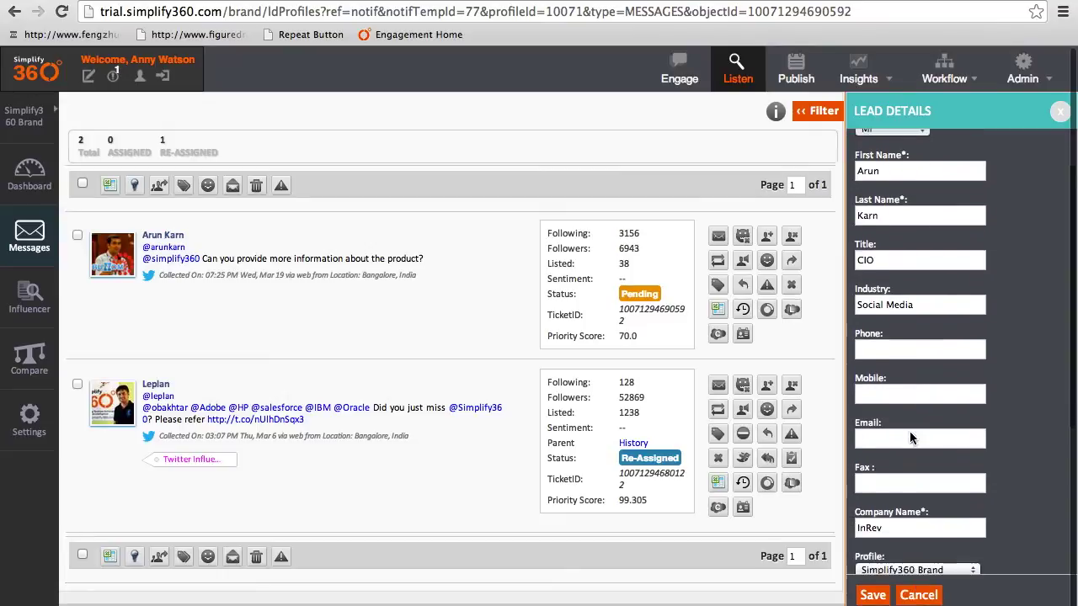
pyautogui.scroll(-5, 910, 433)
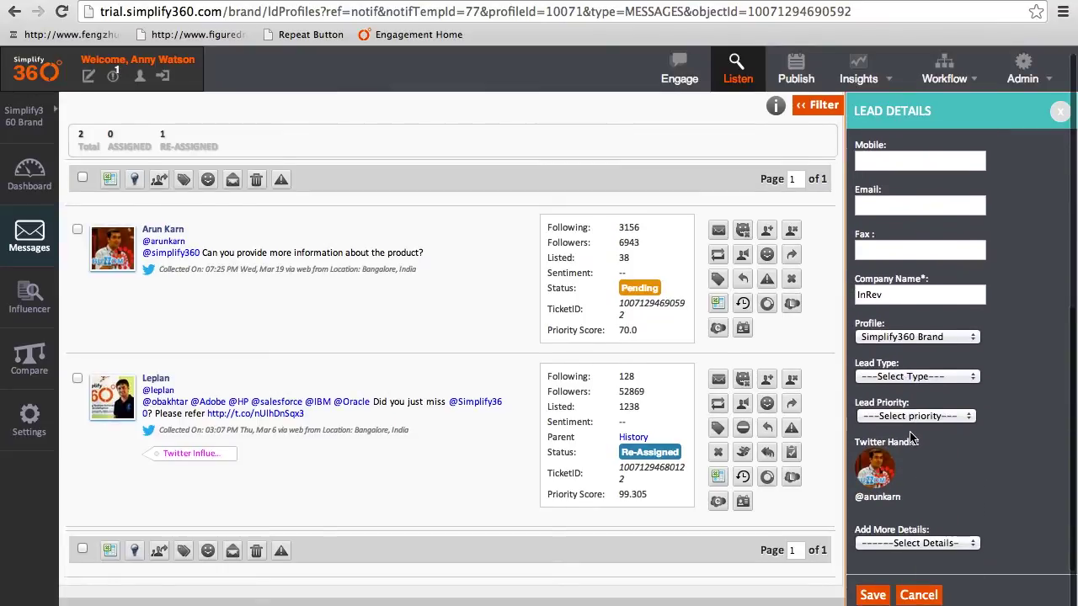
pyautogui.click(942, 543)
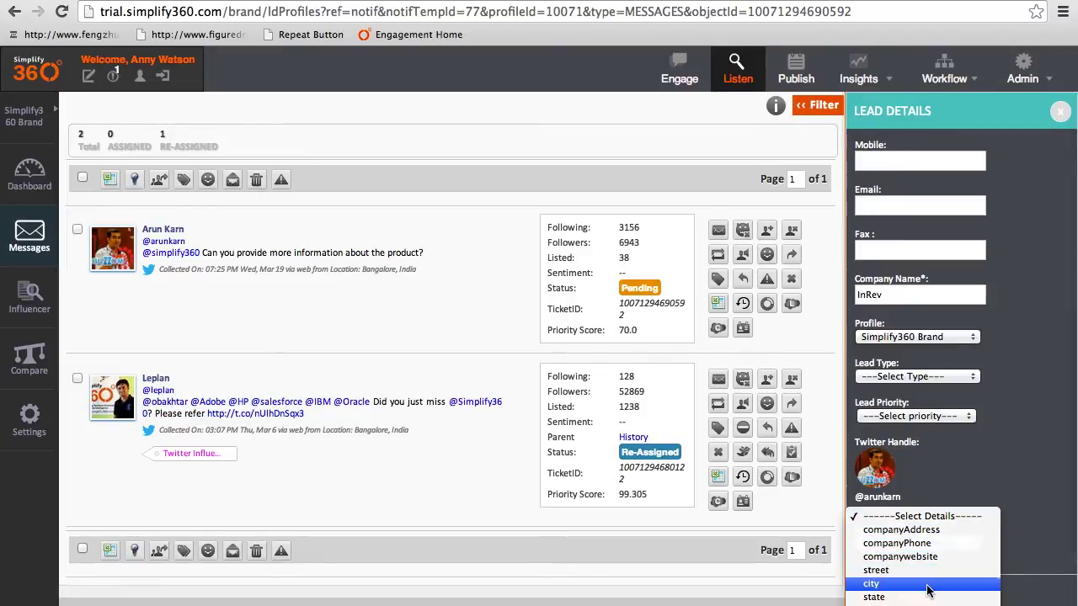
pyautogui.click(918, 600)
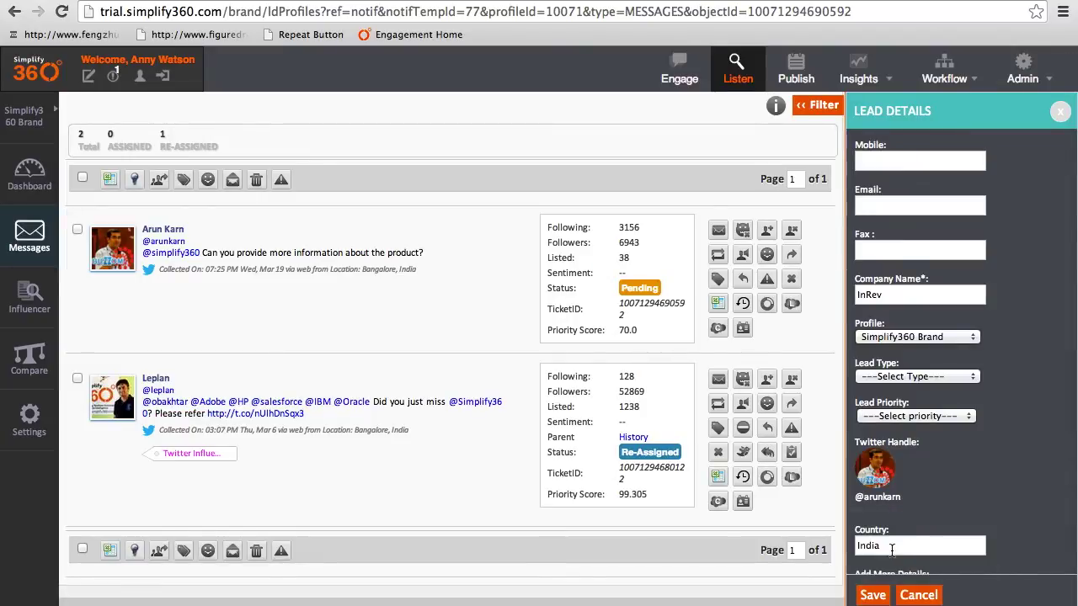
pyautogui.scroll(-1, 892, 549)
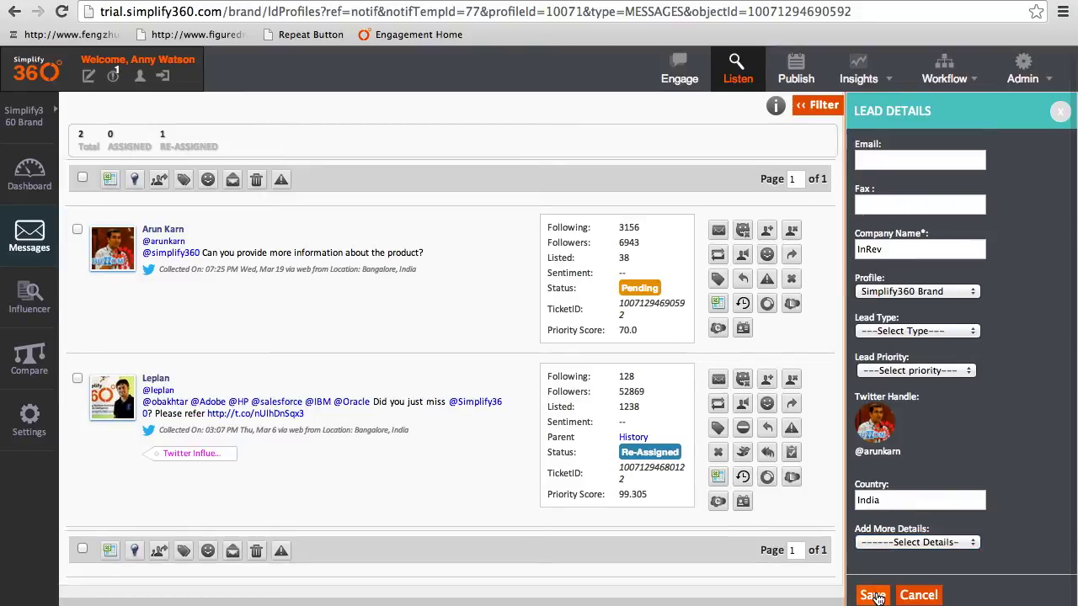
pyautogui.click(874, 596)
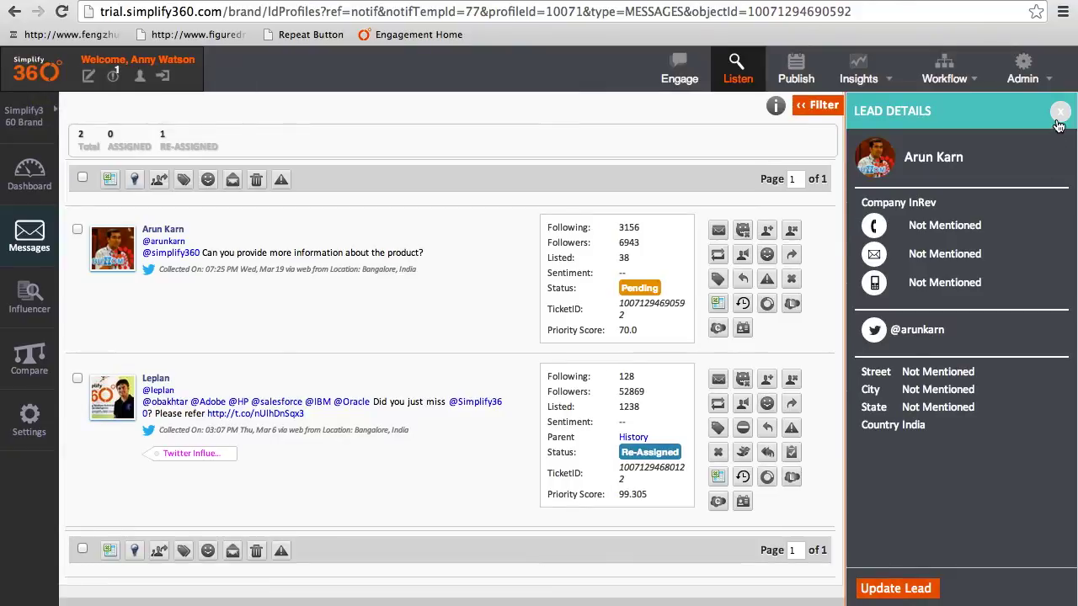
pyautogui.click(1057, 118)
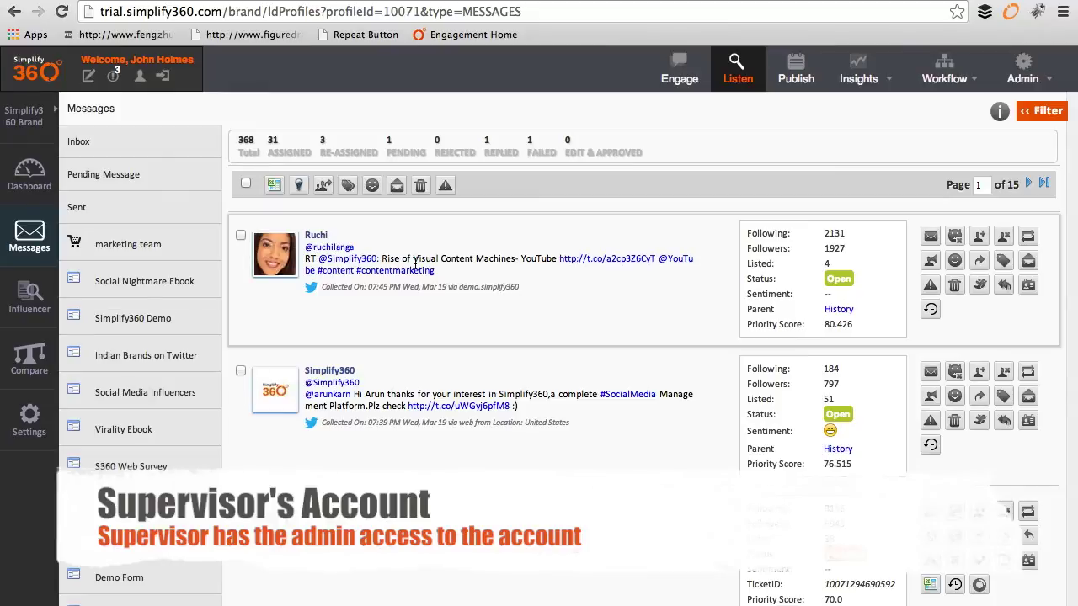
# - Check the supervisor's notifications and open the newest "Message approval required" e-mail in Gmail
pyautogui.click(114, 76)
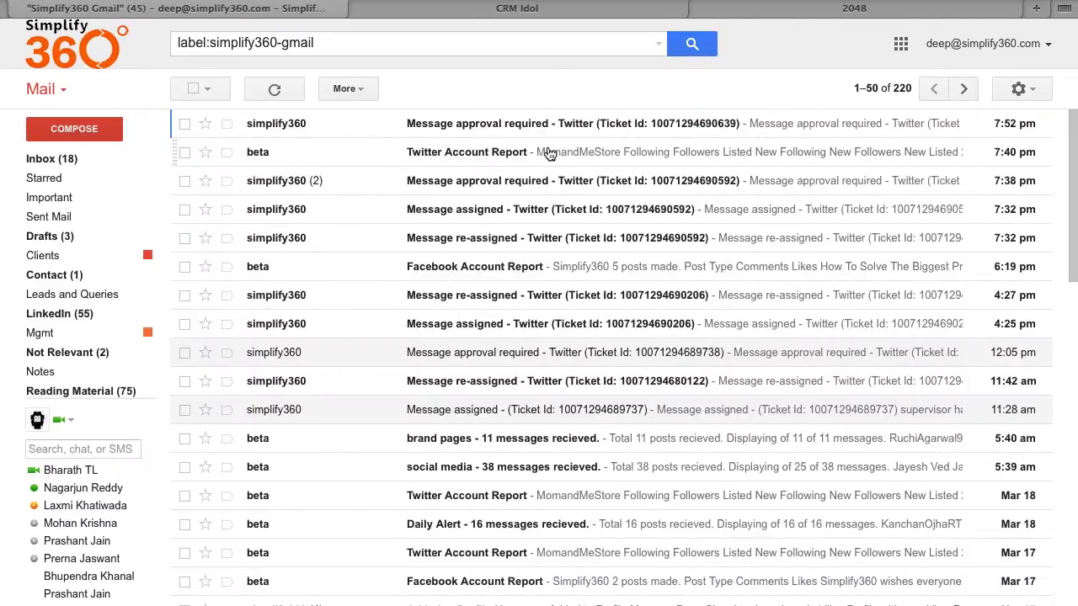
pyautogui.click(482, 129)
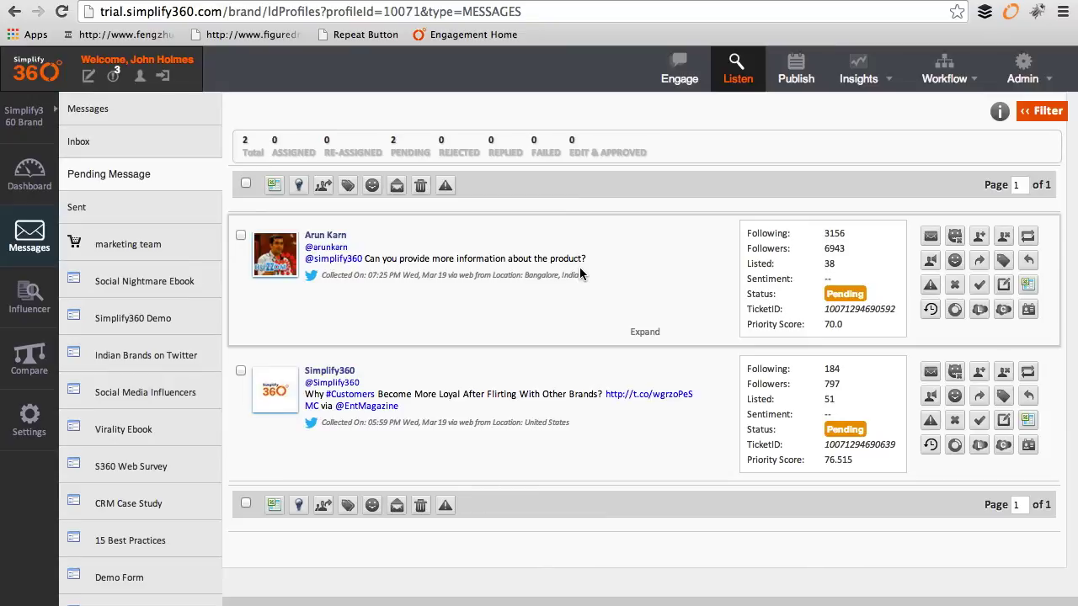
# - Edit and approve the pending reply to the product information question in Simplify360, keeping its text and schedule, and dismiss the case details
pyautogui.click(1007, 291)
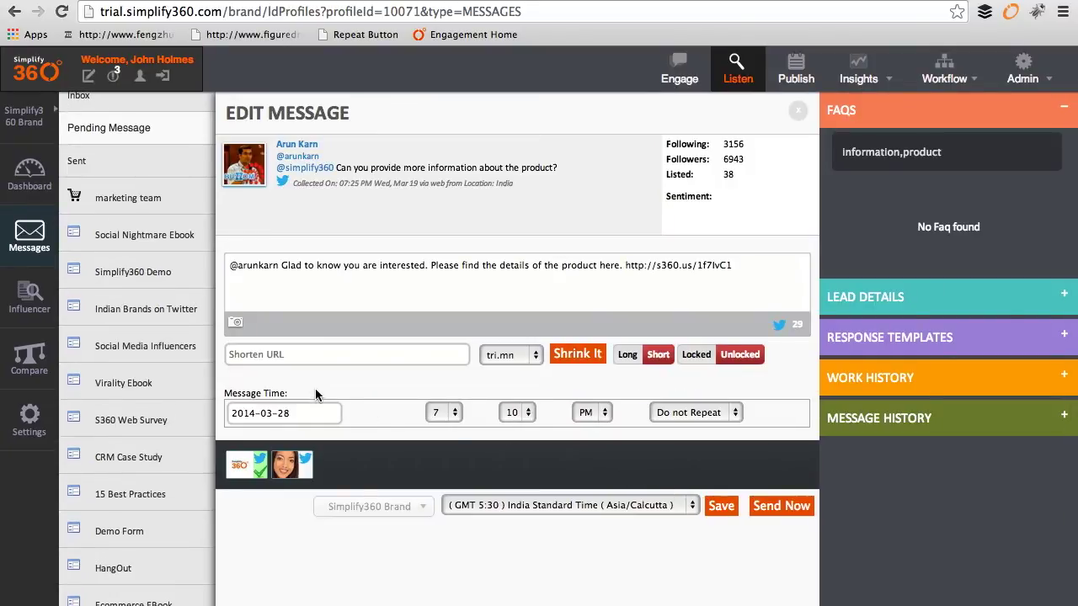
pyautogui.click(716, 506)
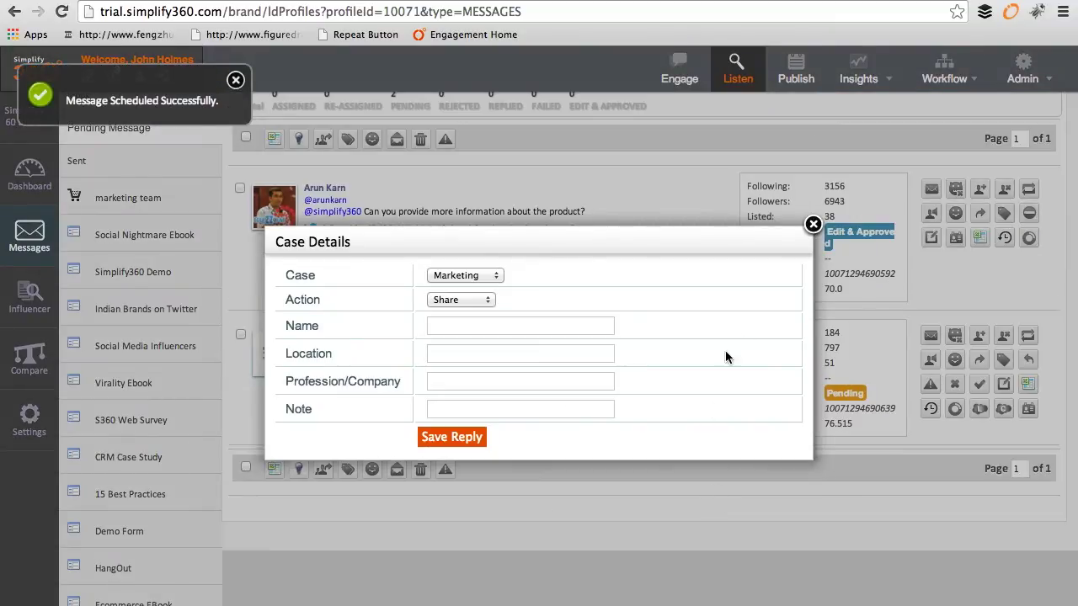
pyautogui.click(812, 224)
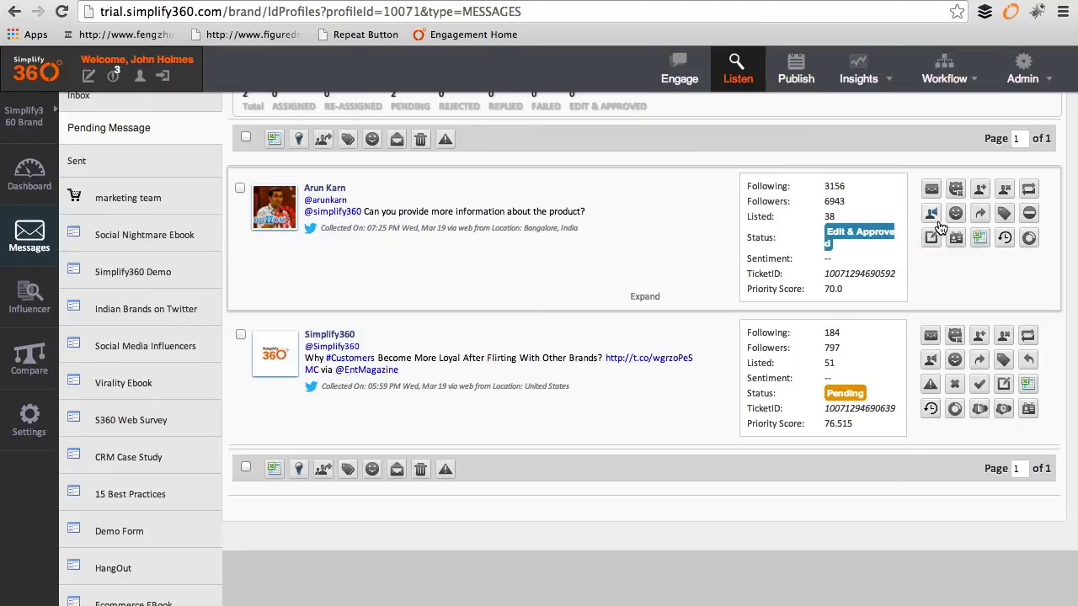
# - Open the case details of the approved message, set the case to Lead and enter the customer's first name
pyautogui.click(1030, 216)
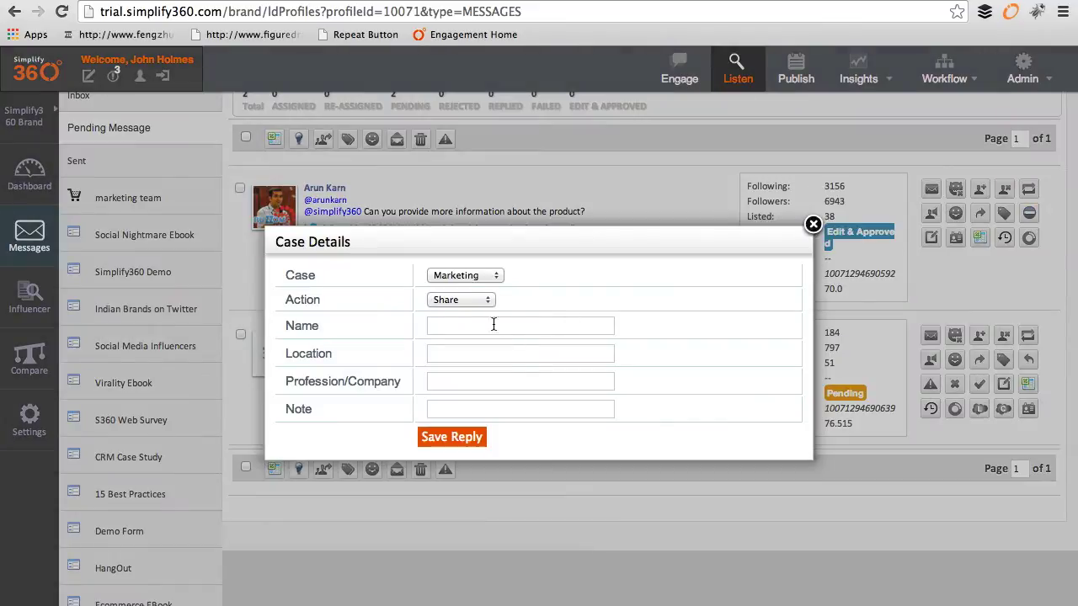
pyautogui.click(481, 278)
pyautogui.click(459, 289)
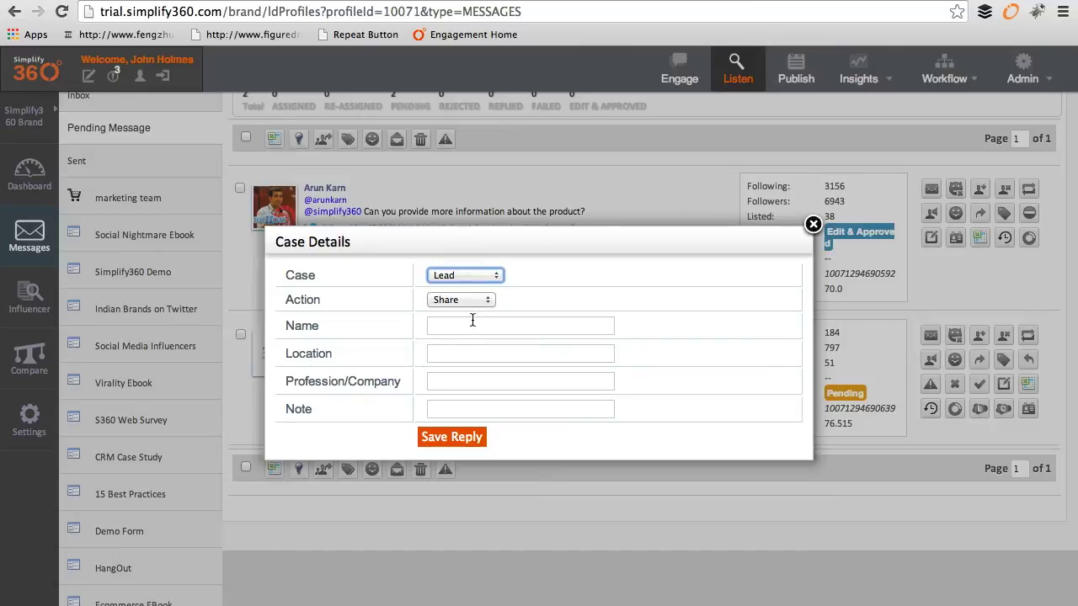
pyautogui.click(473, 325)
pyautogui.write('Arun')
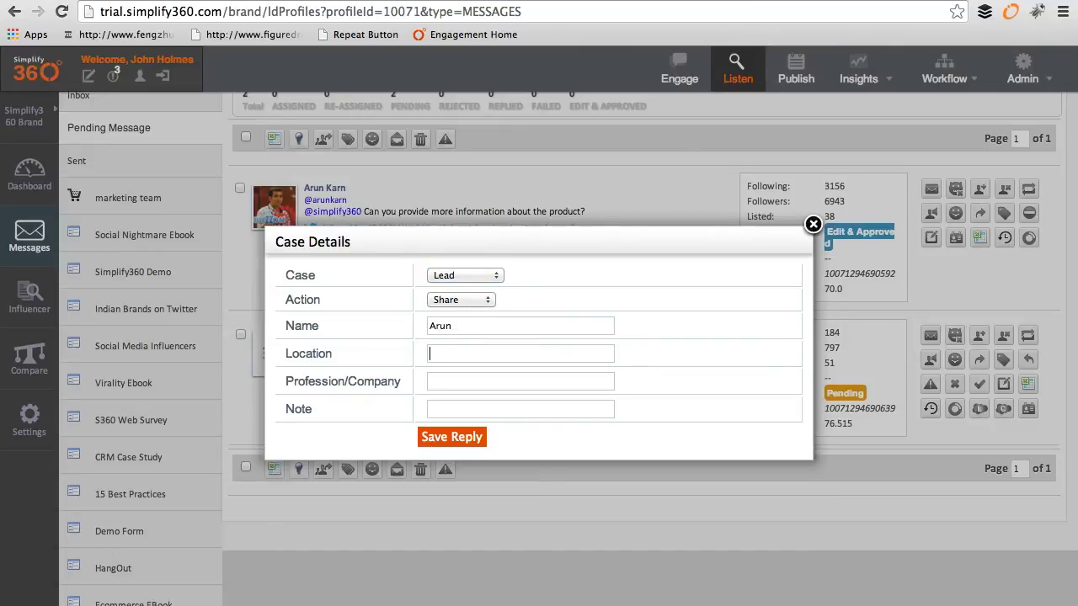
# - Enter location BLR, company InREv and the note "Information Sent." in the case details, and save the reply
pyautogui.press('Tab')
pyautogui.write('BLR')
pyautogui.press('Tab')
pyautogui.write('Inre')
pyautogui.press('BackSpace')
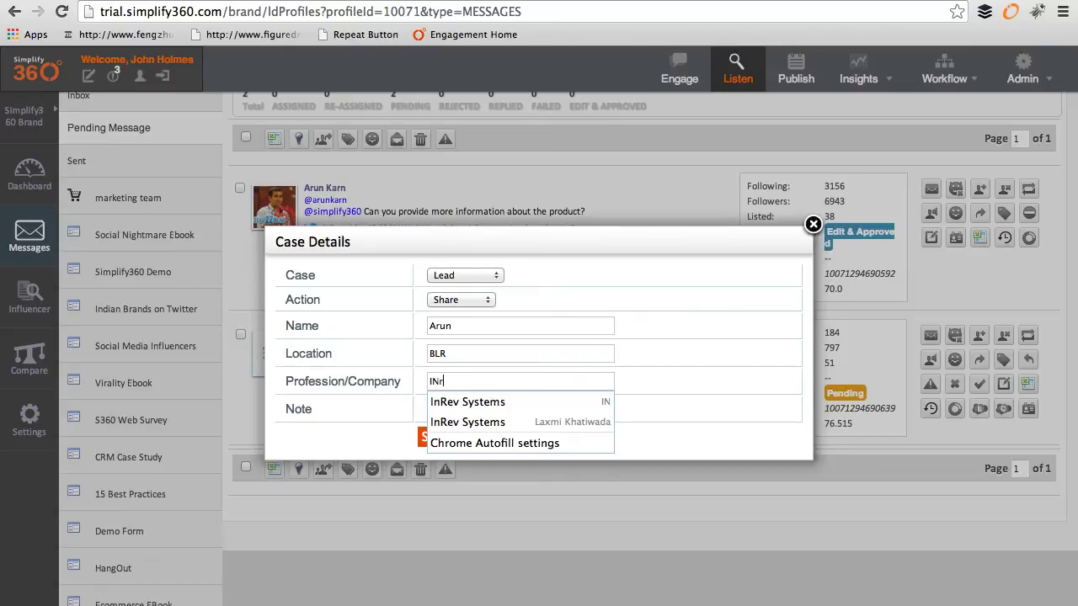
pyautogui.press('BackSpace')
pyautogui.press('BackSpace')
pyautogui.write('nREv')
pyautogui.press('Tab')
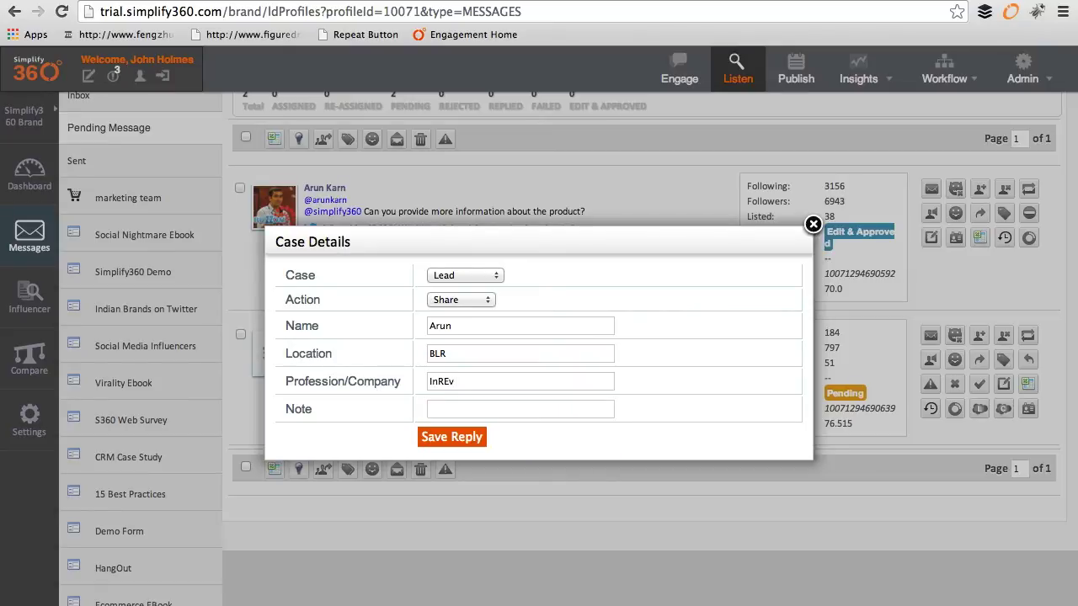
pyautogui.write('Information Sent.')
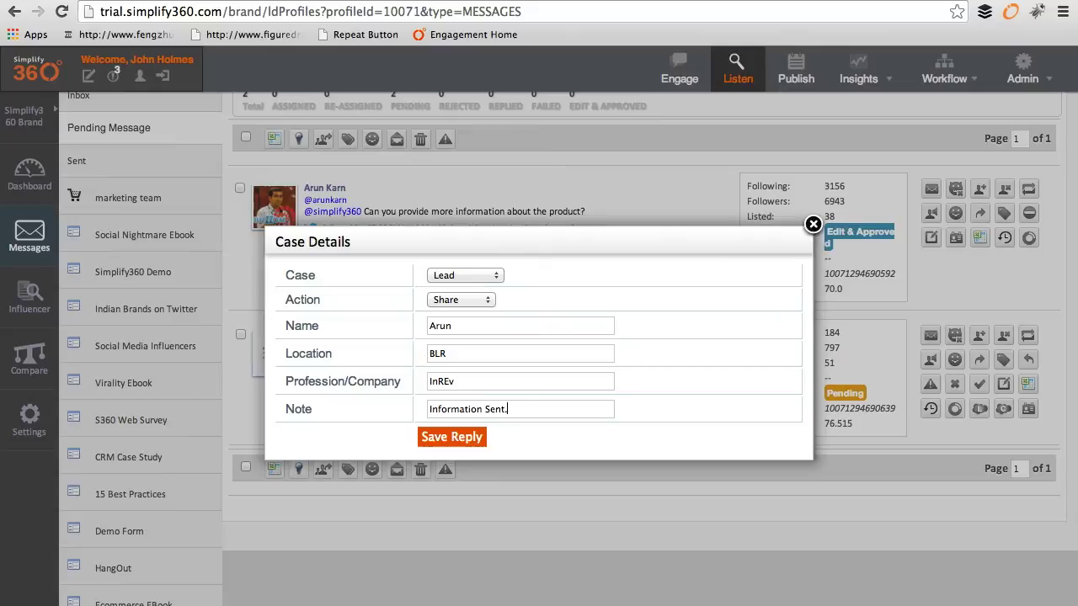
pyautogui.click(452, 437)
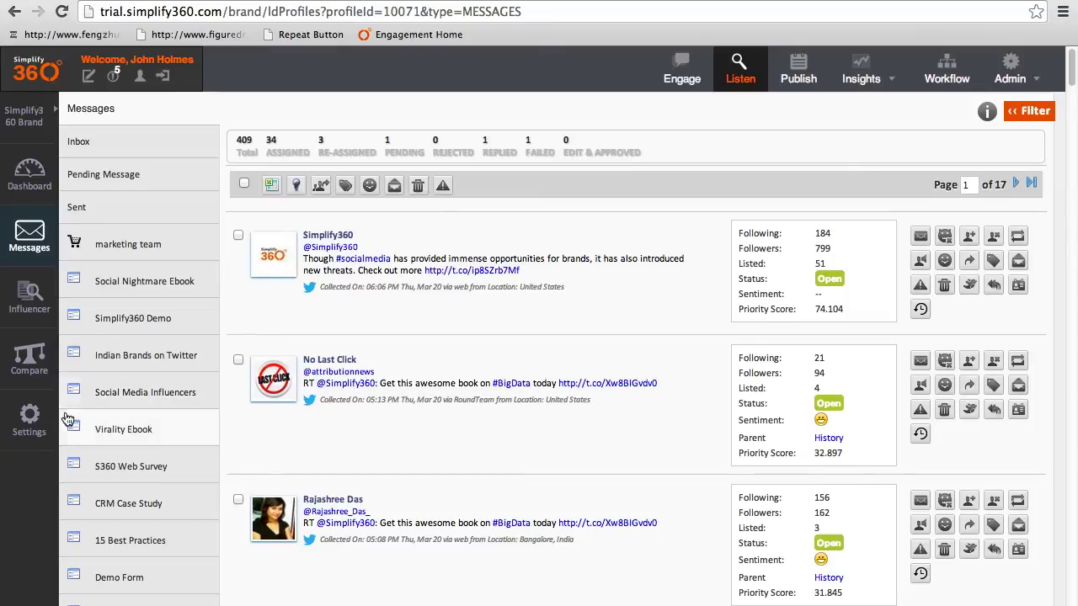
# - Open the Complaints rule for editing in the brand's rule settings and review the properties available for it
pyautogui.click(29, 419)
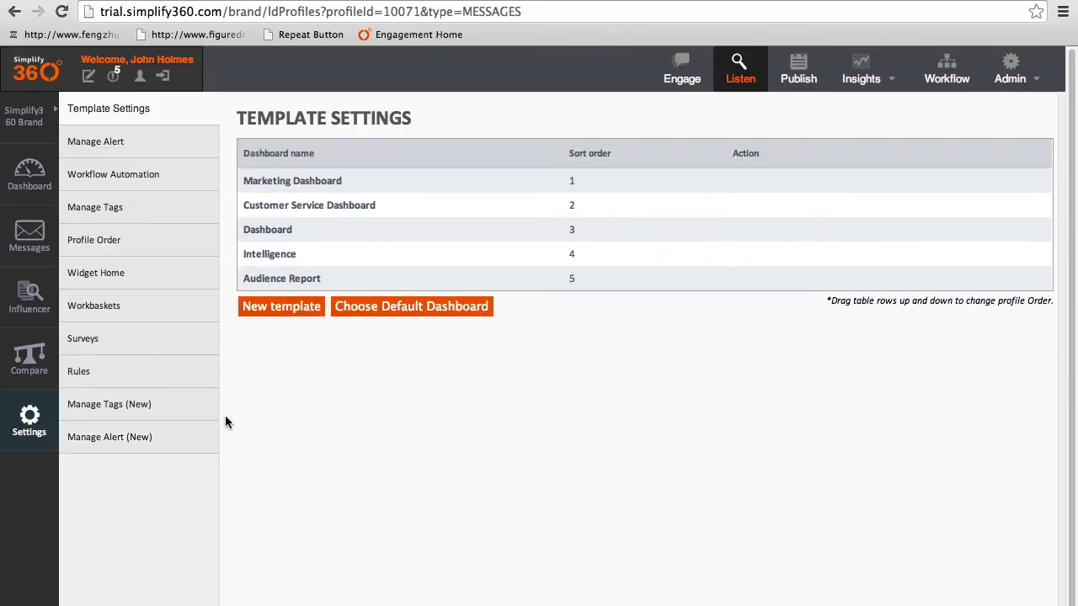
pyautogui.click(162, 374)
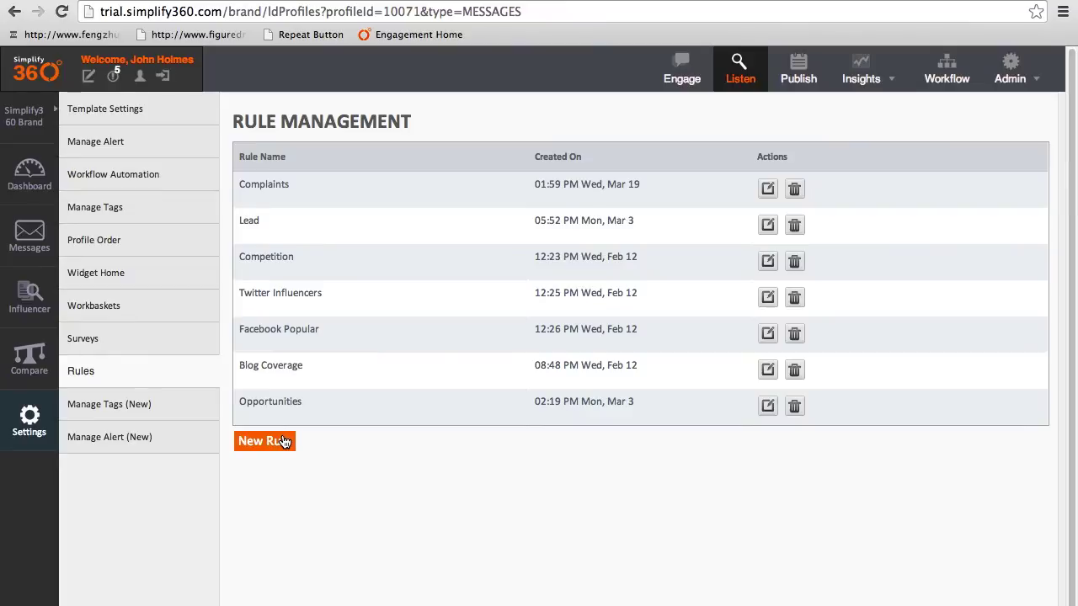
pyautogui.click(773, 193)
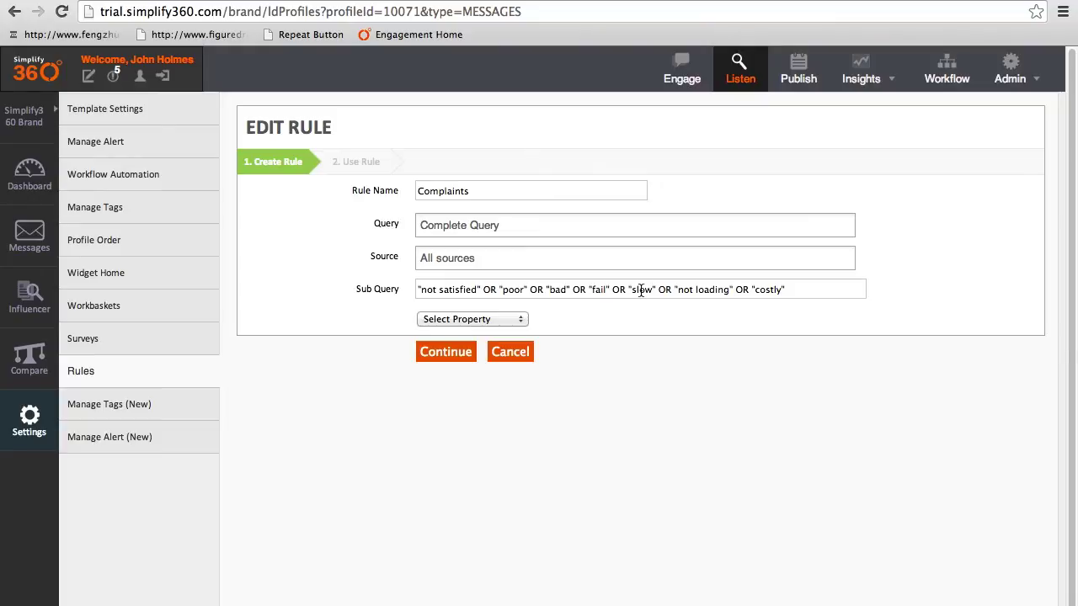
pyautogui.click(517, 319)
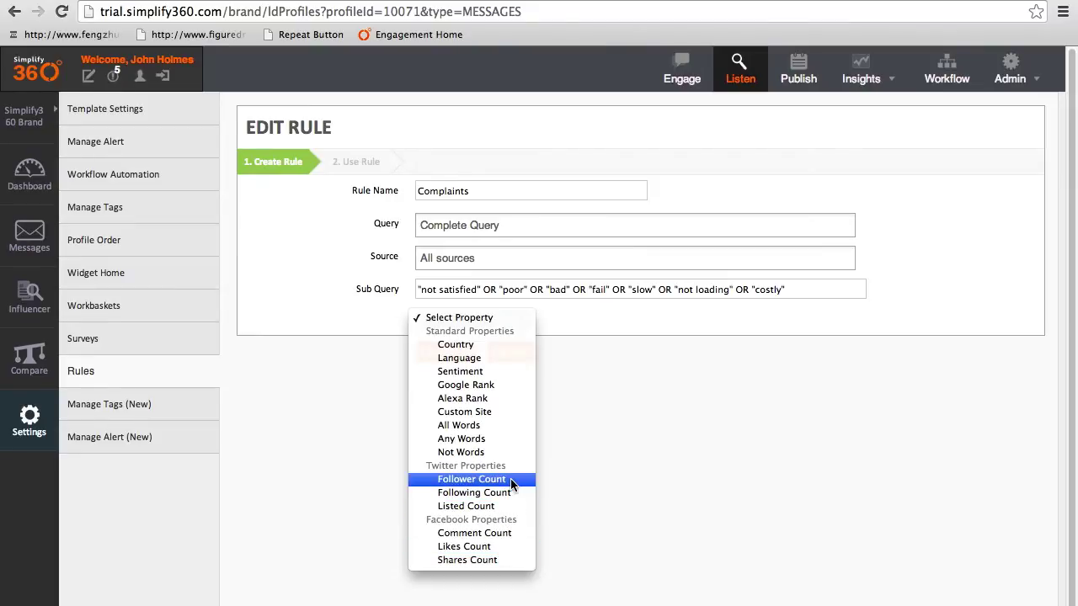
pyautogui.click(672, 483)
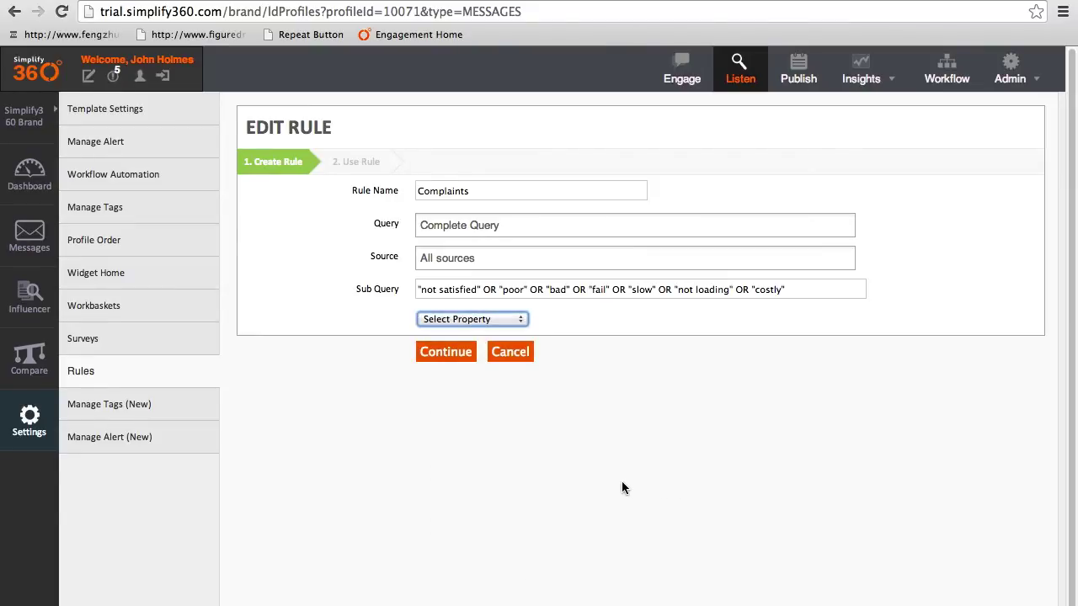
# - Use the Complaints rule for an auto assignment named "Complaints automation" with the description "Route new complaints to Agents"
pyautogui.click(463, 360)
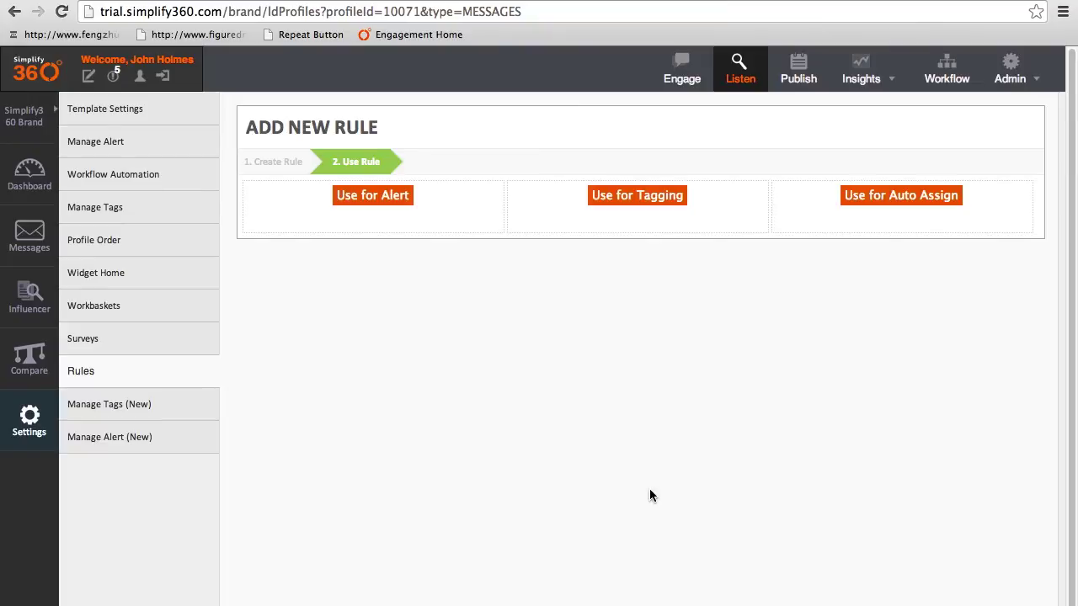
pyautogui.click(899, 197)
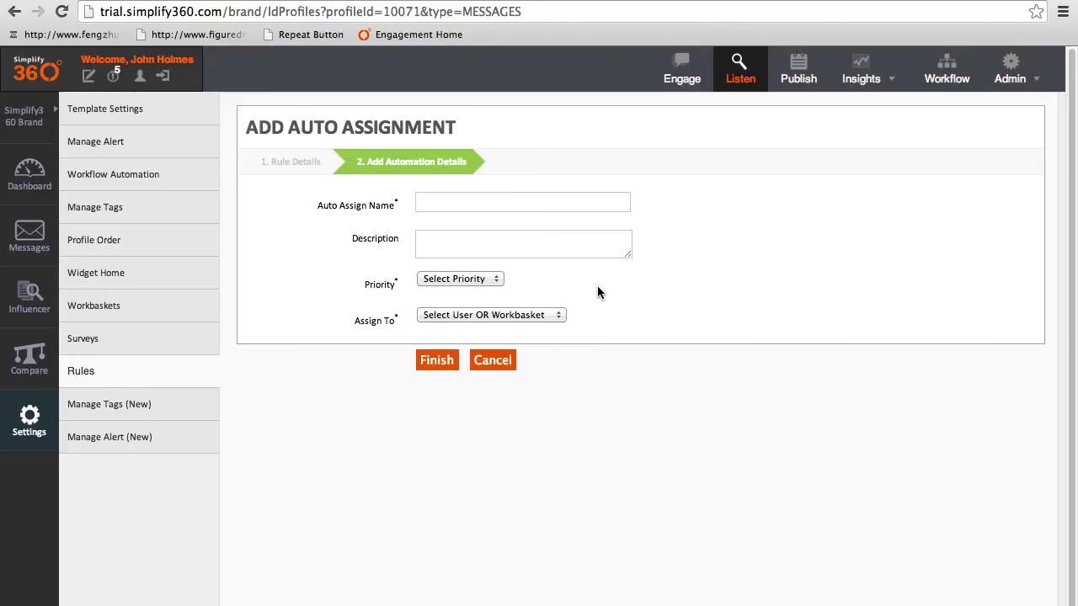
pyautogui.click(461, 206)
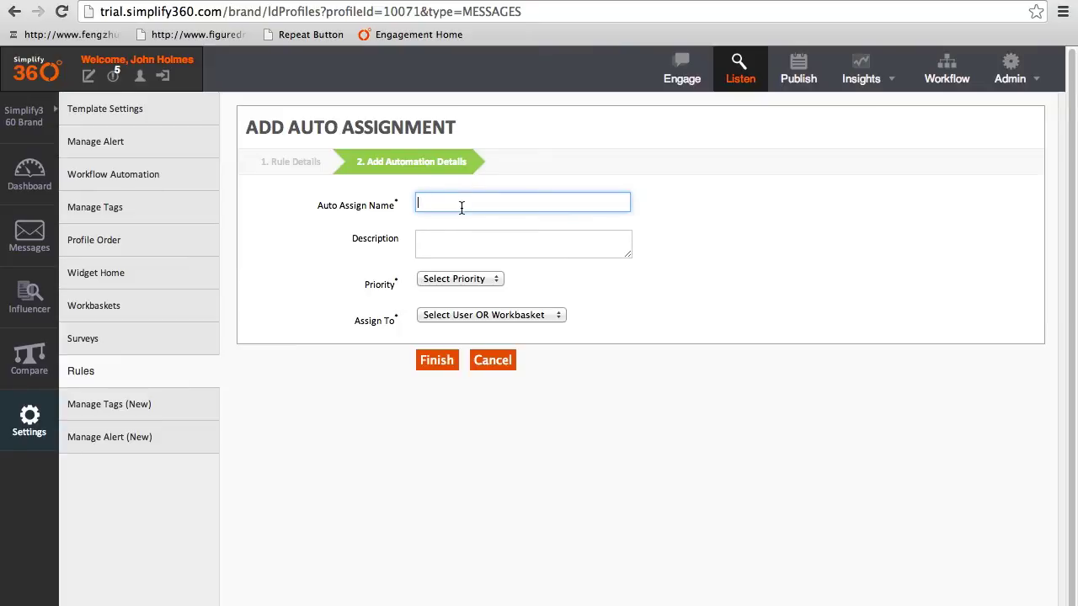
pyautogui.write('Complaints automation')
pyautogui.press('Tab')
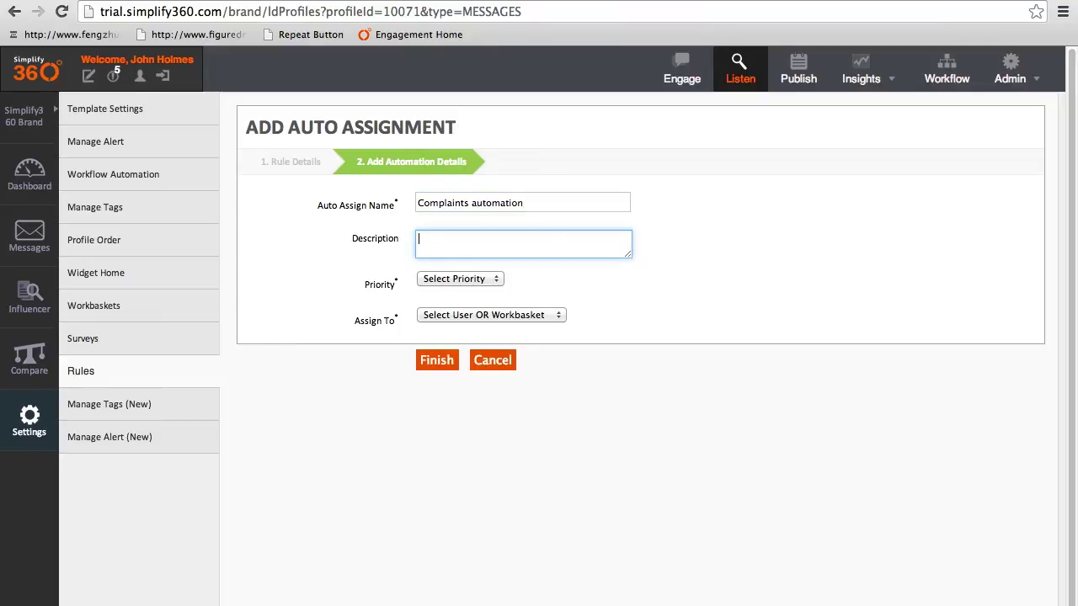
pyautogui.write('Route new complaints to Agents')
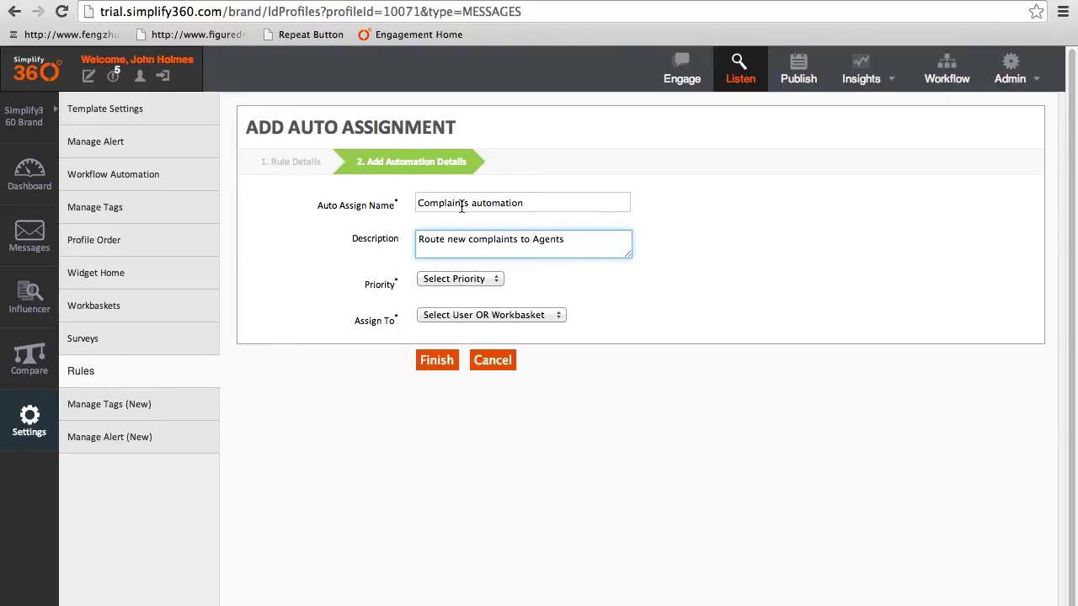
# - Set the auto assignment's priority to High, assign it to CustomerAgent1 and finish it
pyautogui.click(461, 280)
pyautogui.click(488, 331)
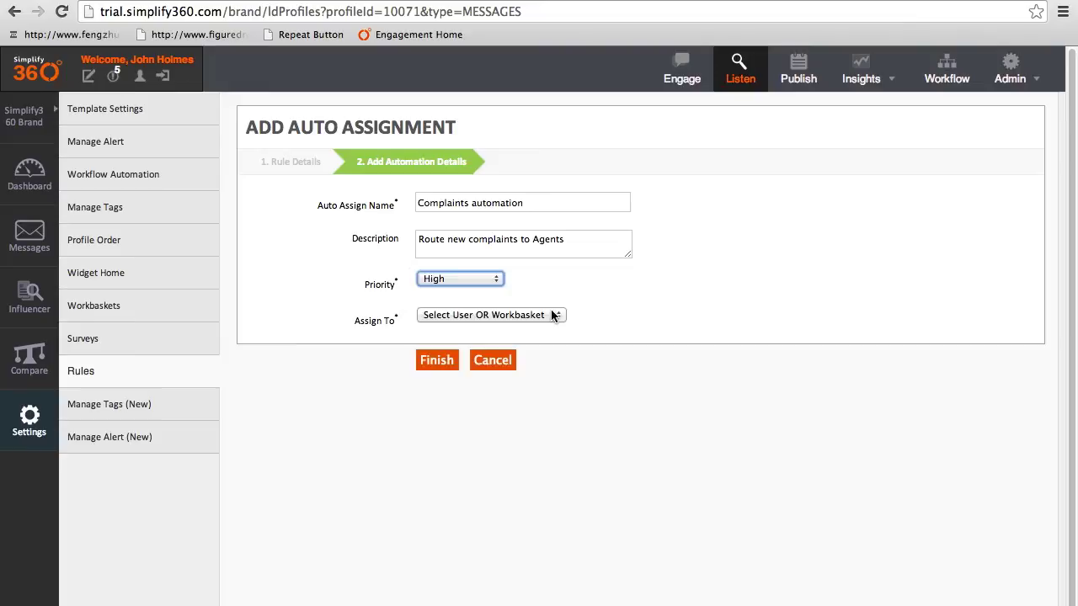
pyautogui.click(553, 315)
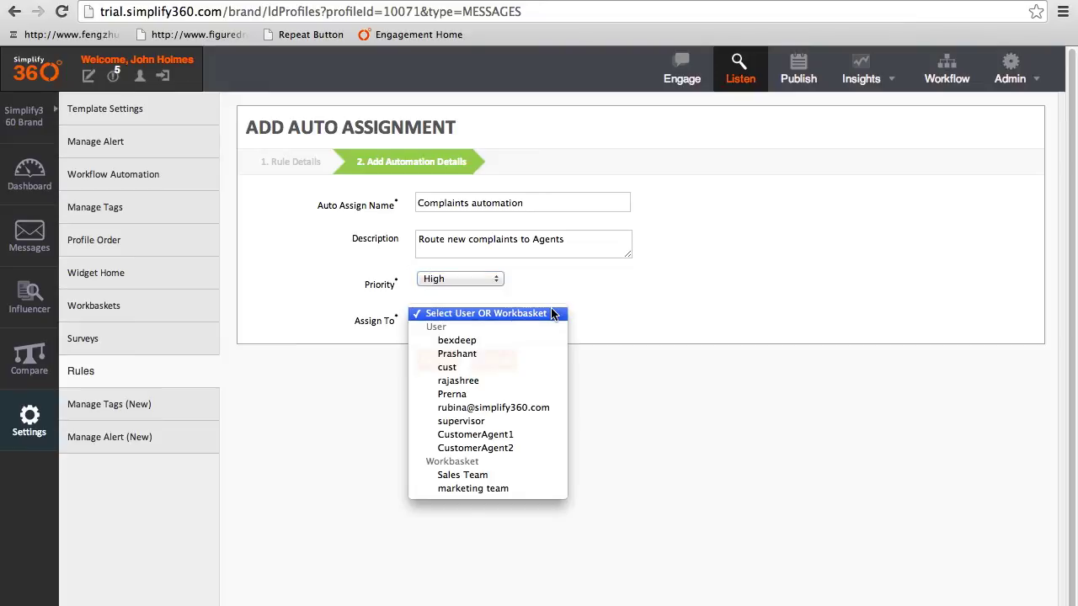
pyautogui.click(530, 436)
pyautogui.click(446, 367)
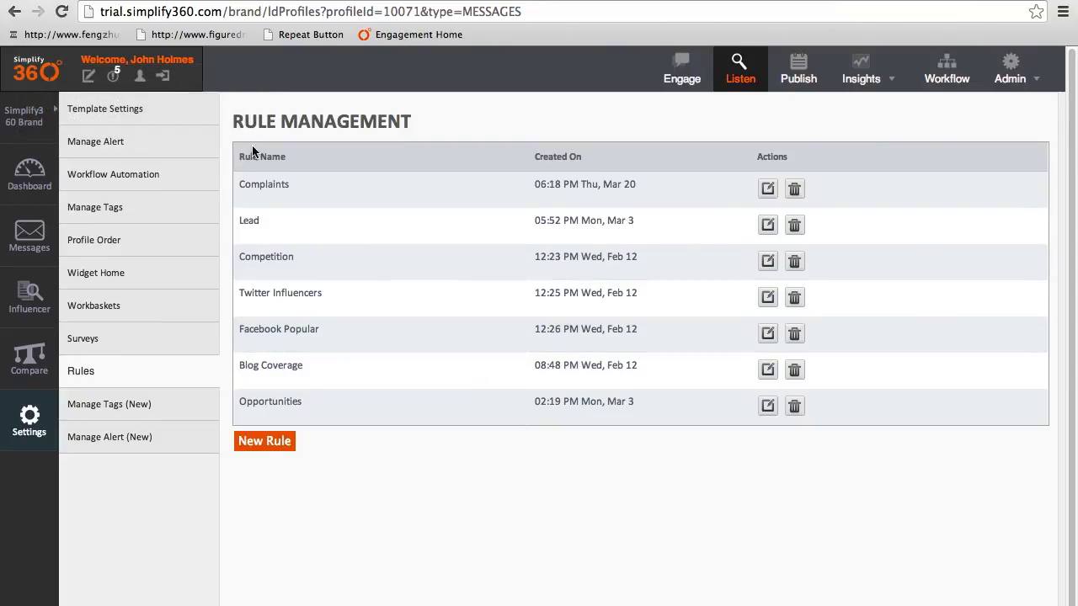
# - Open the brand's Workflow Automation settings
pyautogui.click(161, 176)
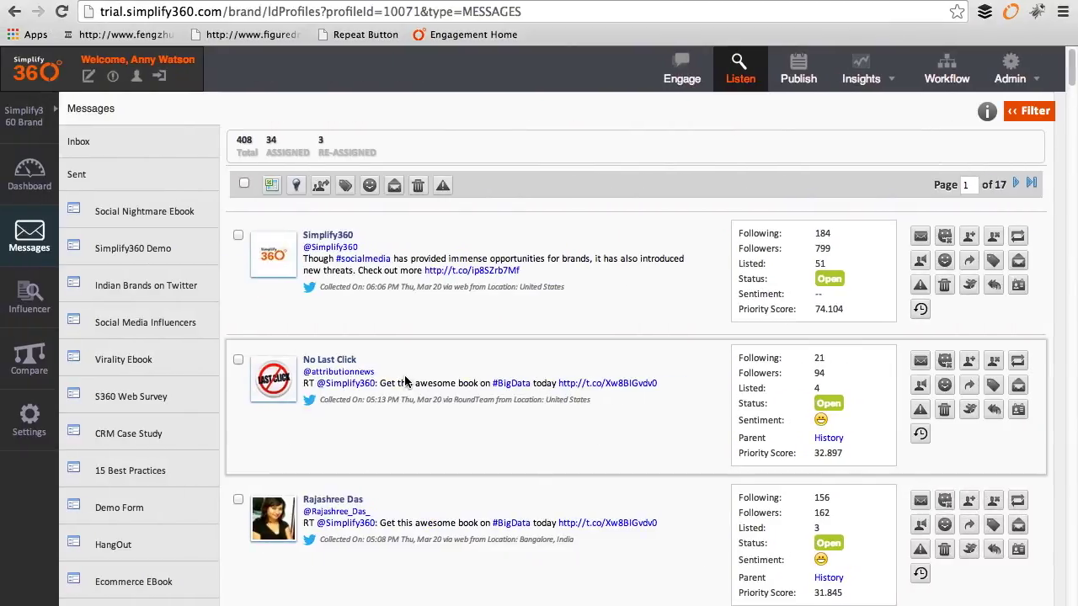
# - In the agent's message inbox, expand the second message's assignment details and check which rule assigned it
pyautogui.click(144, 144)
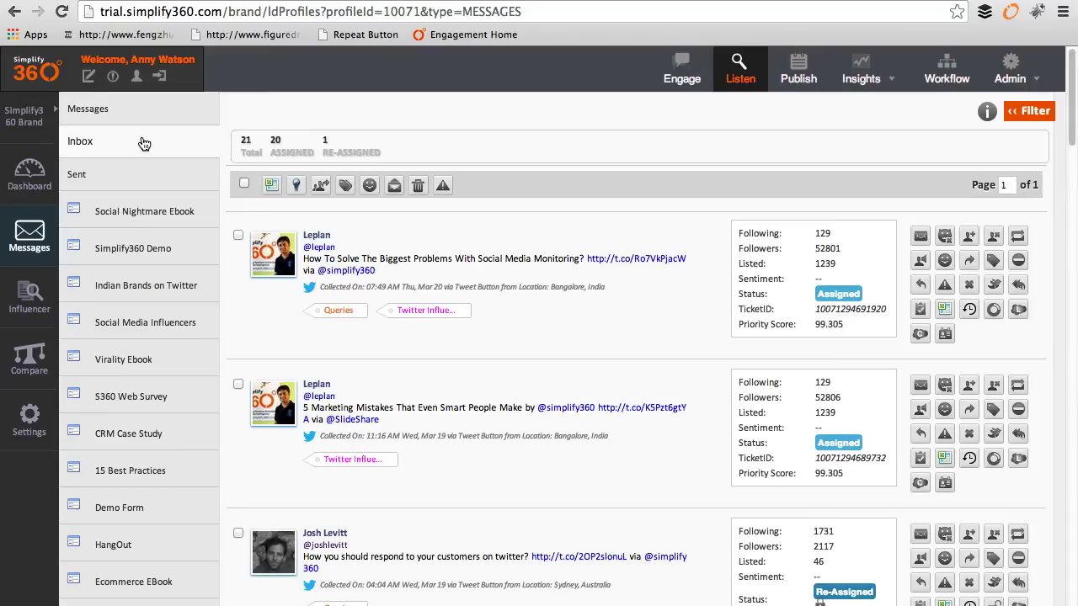
pyautogui.moveTo(403, 312)
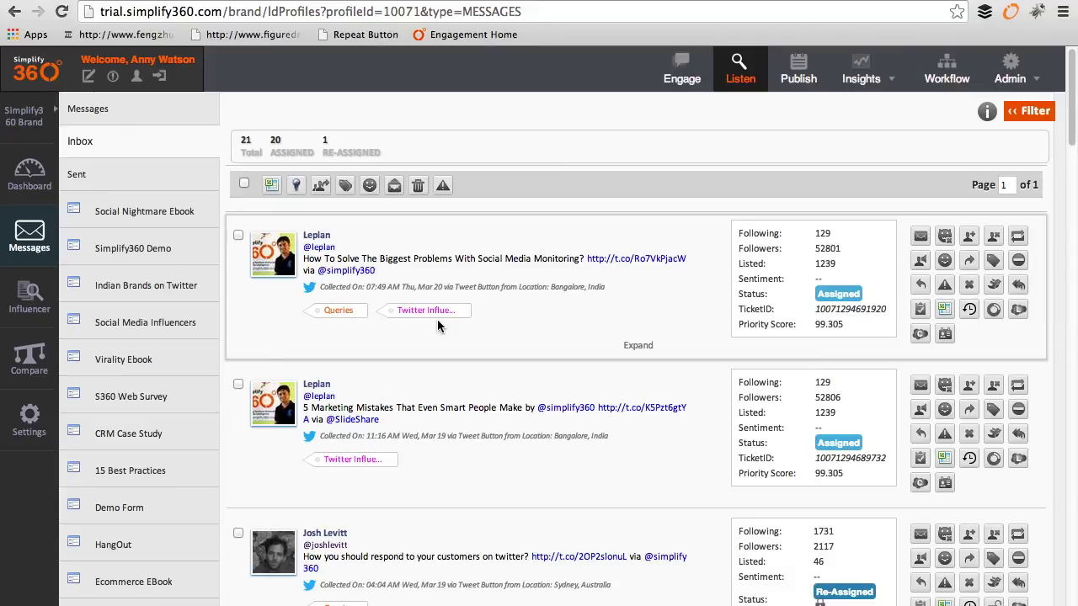
pyautogui.scroll(-3, 437, 319)
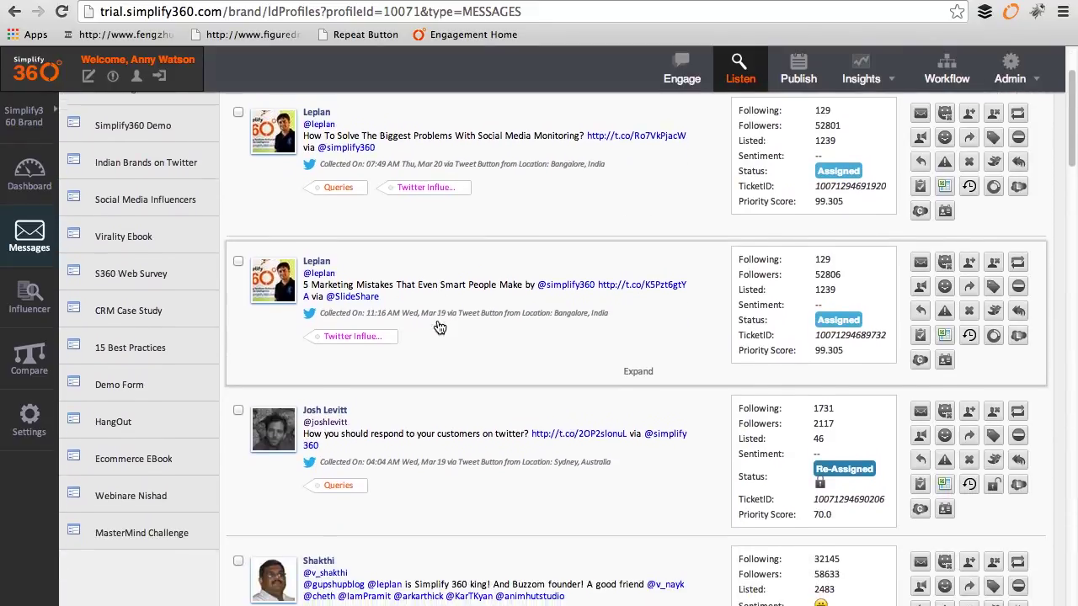
pyautogui.scroll(-2, 437, 326)
pyautogui.click(630, 314)
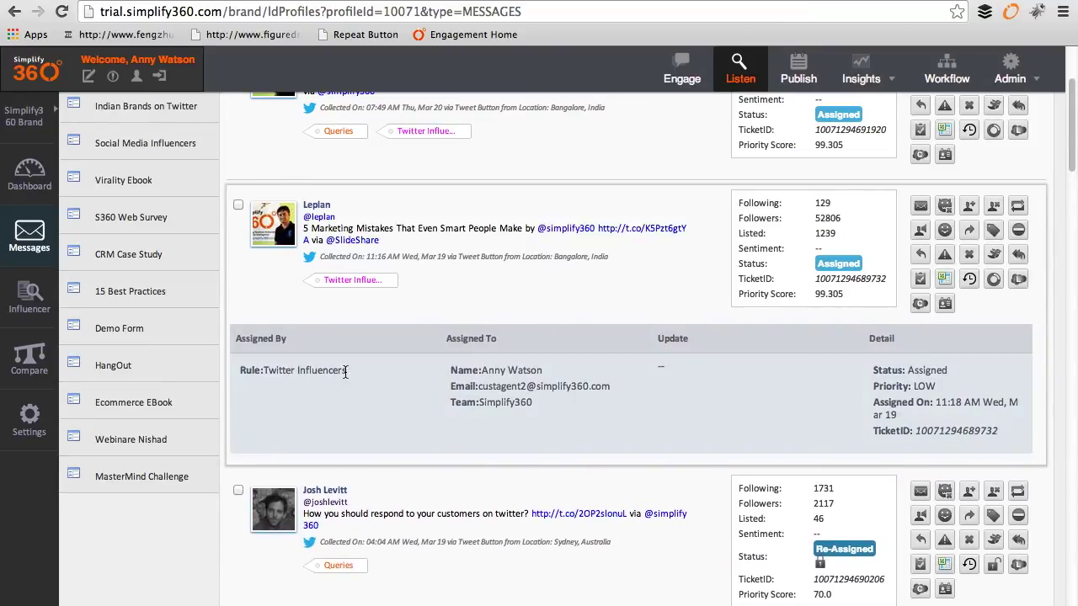
pyautogui.moveTo(346, 370); pyautogui.dragTo(241, 371)
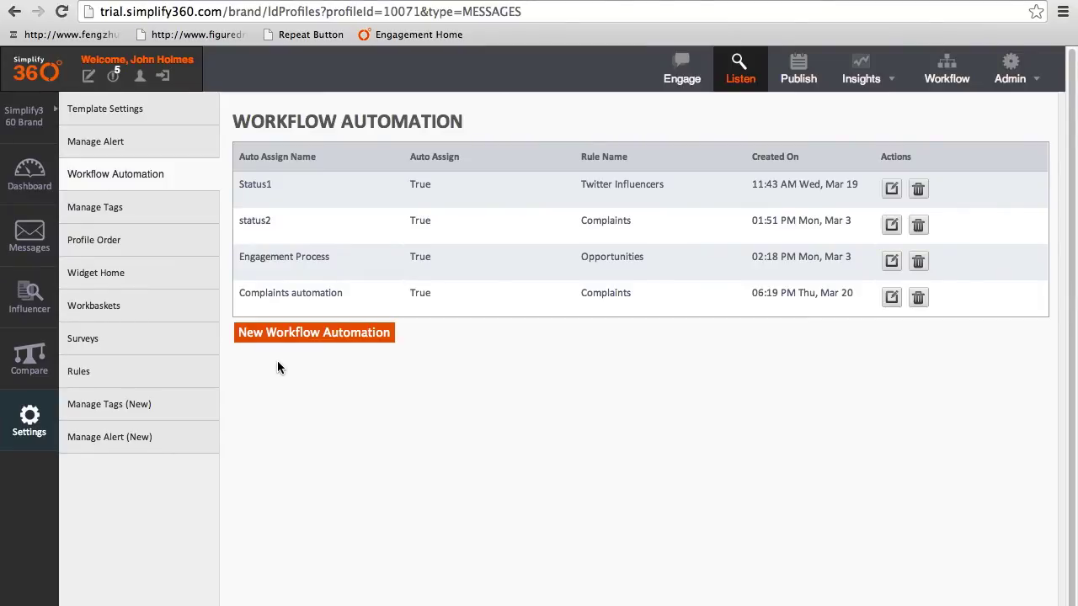
# - In the brand's Workbaskets settings, start a new workbasket named "Product Team" with the description "Product support."
pyautogui.click(136, 274)
pyautogui.click(135, 309)
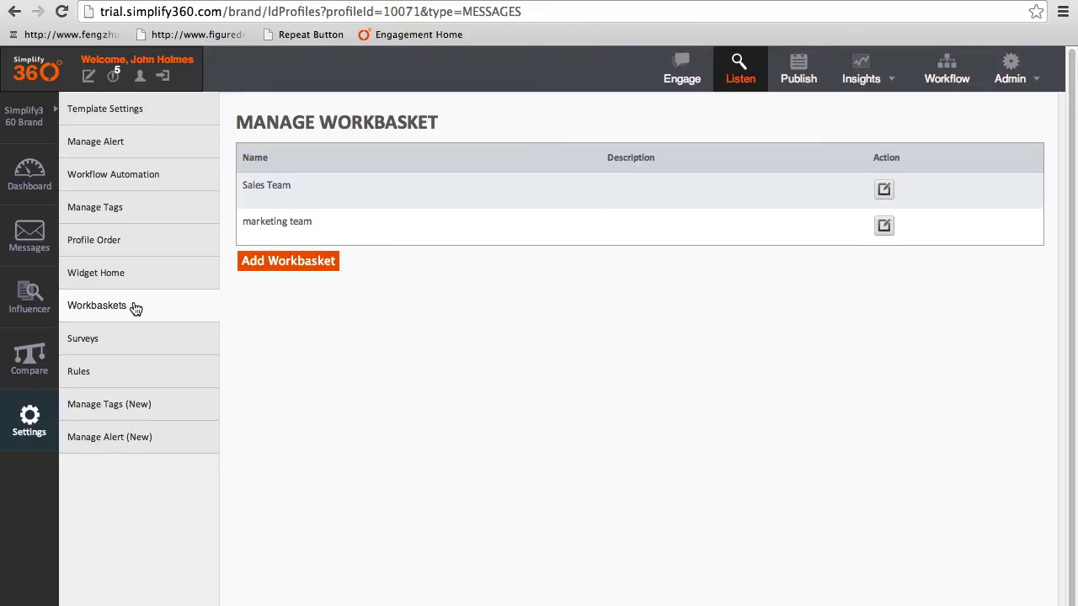
pyautogui.click(284, 266)
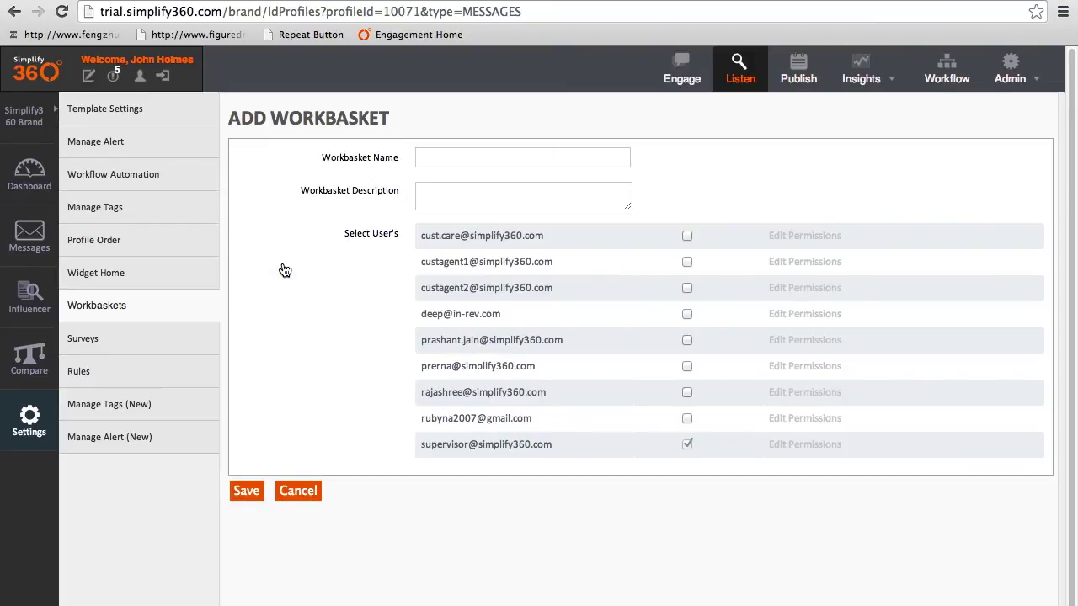
pyautogui.click(444, 161)
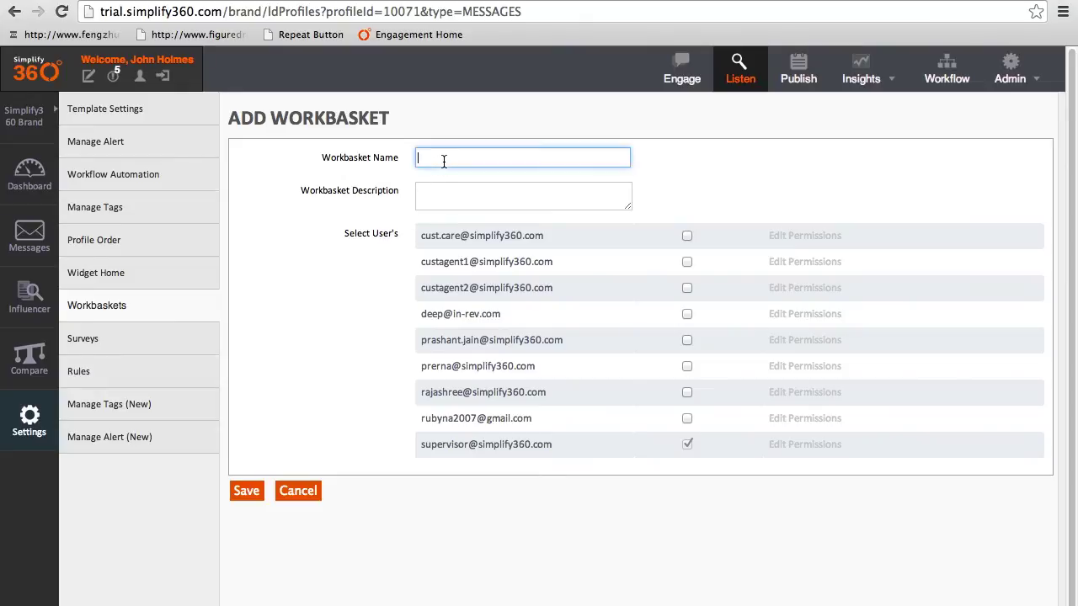
pyautogui.write('Product Team')
pyautogui.click(472, 195)
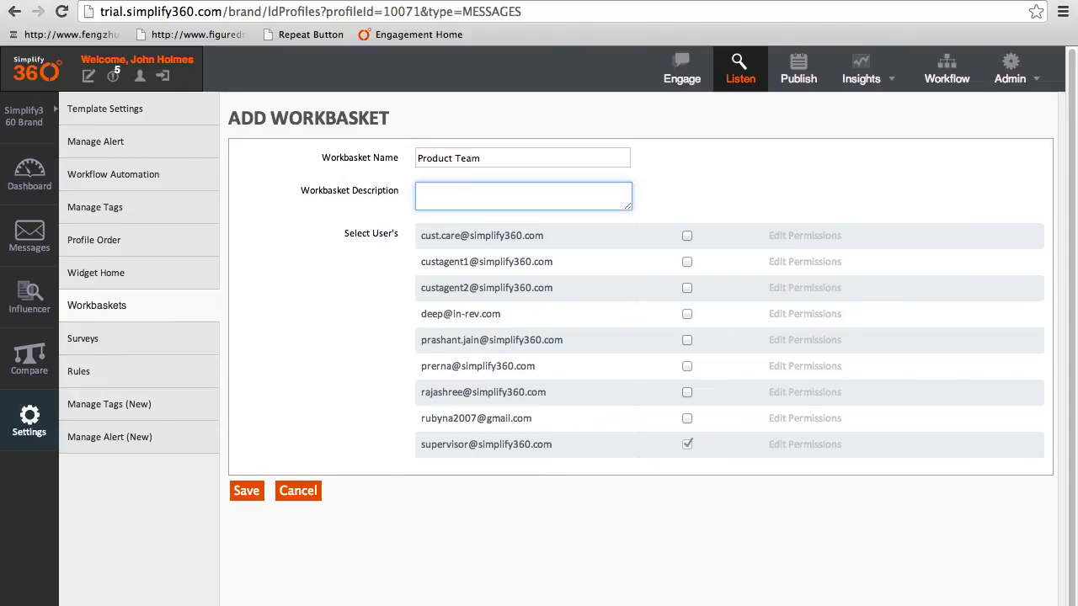
pyautogui.write('Product suppot.')
pyautogui.press('BackSpace')
pyautogui.write('rt.')
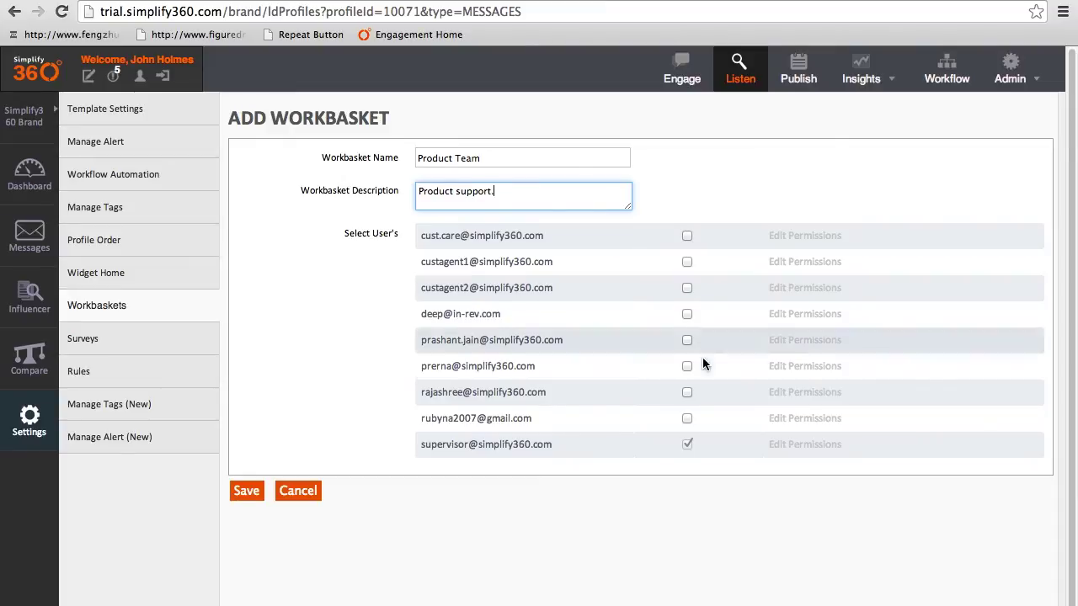
# - Select the three users listed just above the supervisor as workbasket members and save the workbasket
pyautogui.click(687, 418)
pyautogui.click(688, 392)
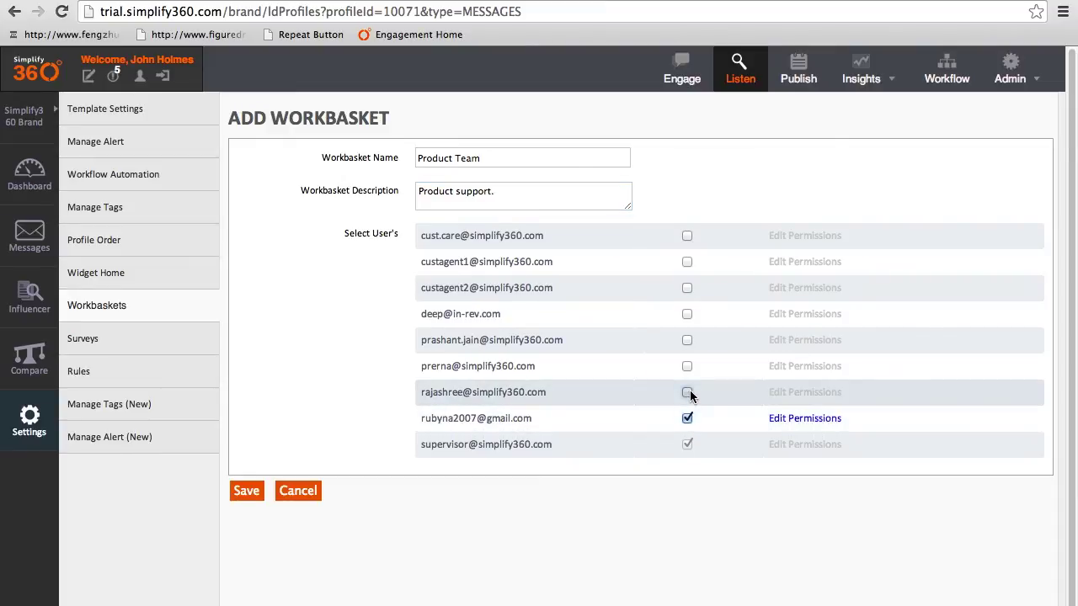
pyautogui.click(687, 366)
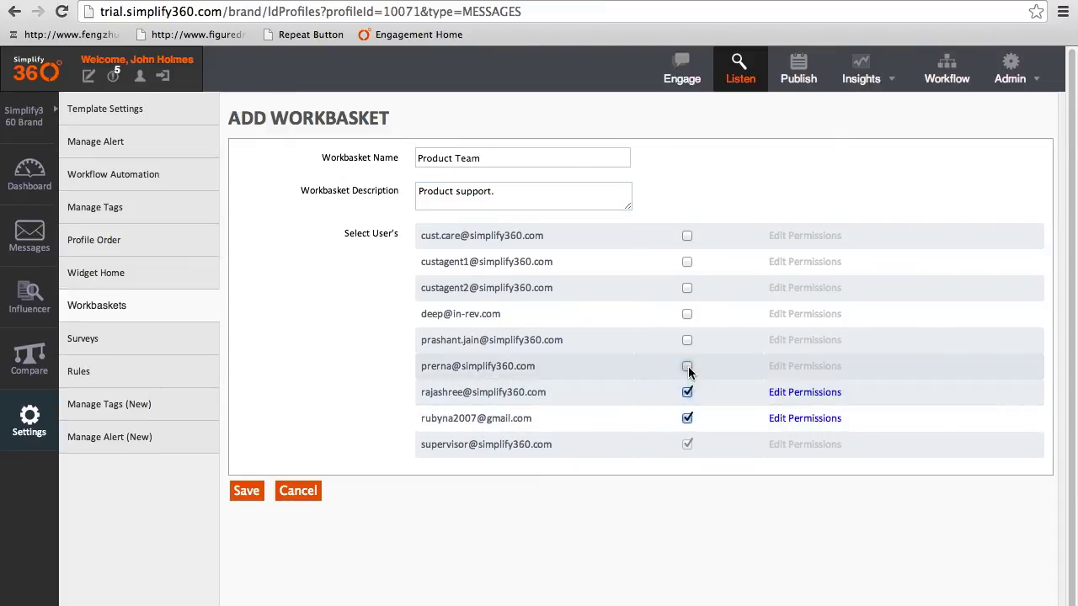
pyautogui.click(247, 493)
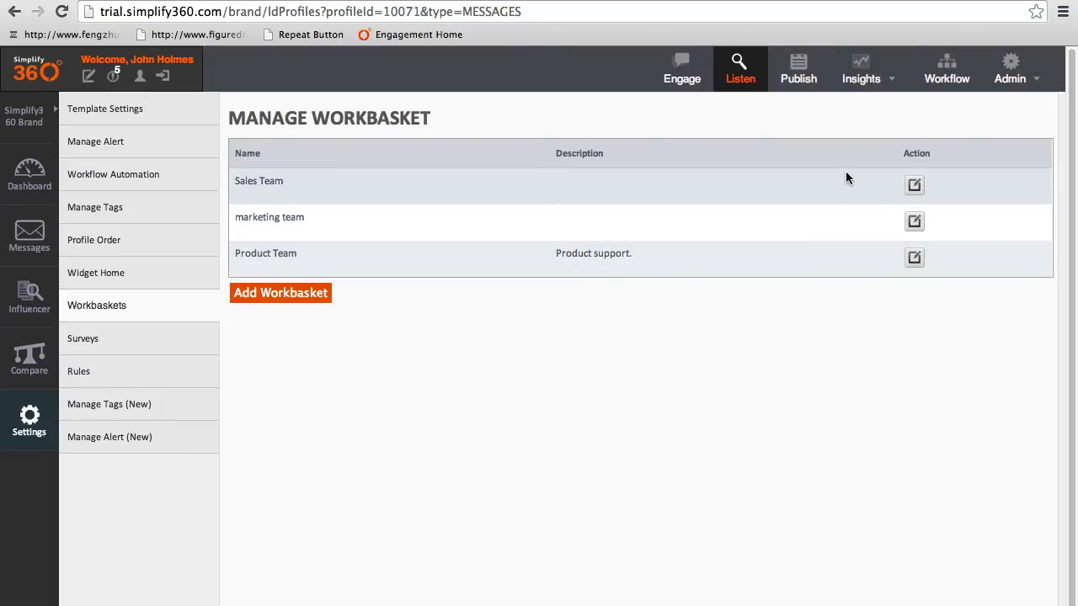
# - Review the workflow's Case Details form for Simplify360 Brand and the list of download requests
pyautogui.click(937, 87)
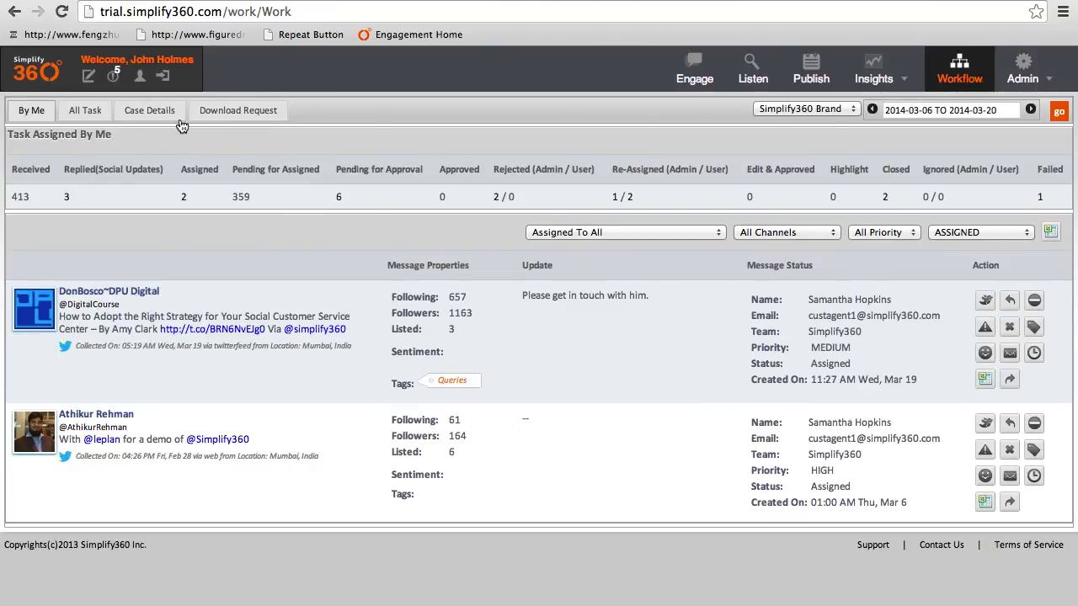
pyautogui.click(154, 111)
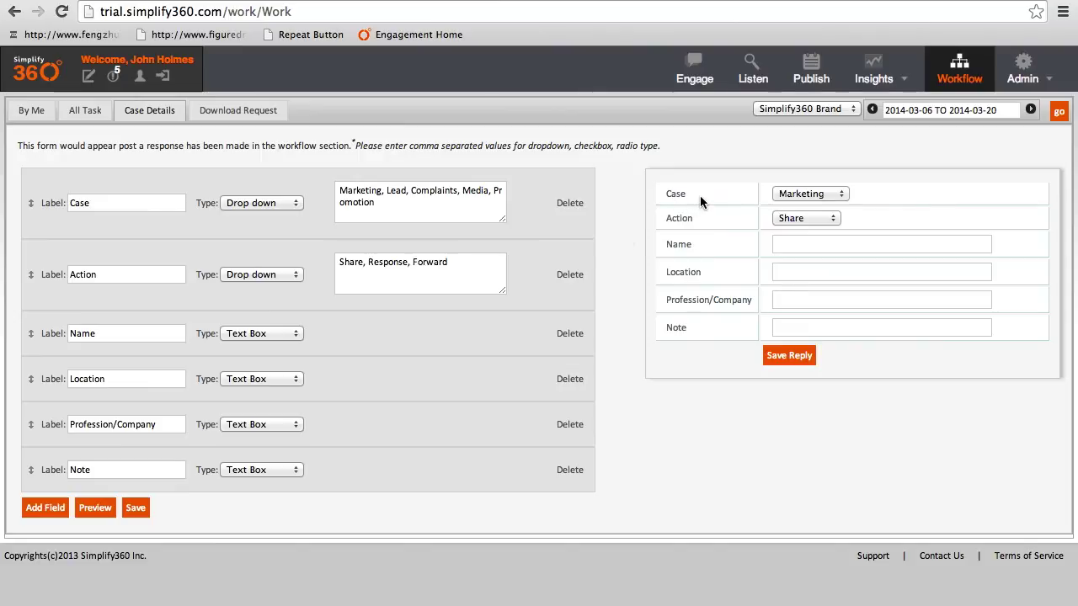
pyautogui.click(804, 109)
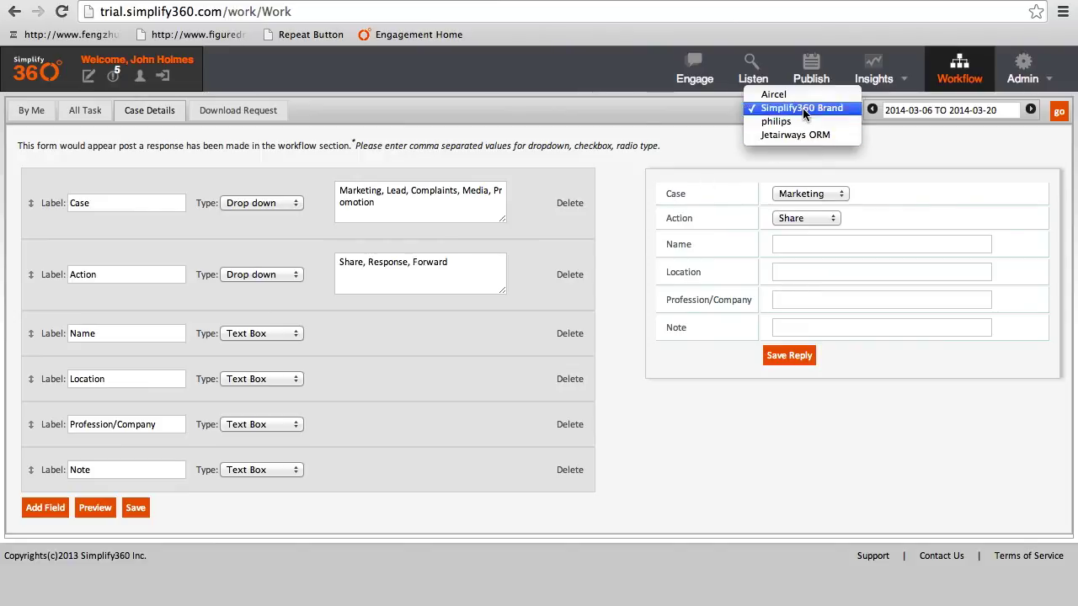
pyautogui.click(680, 155)
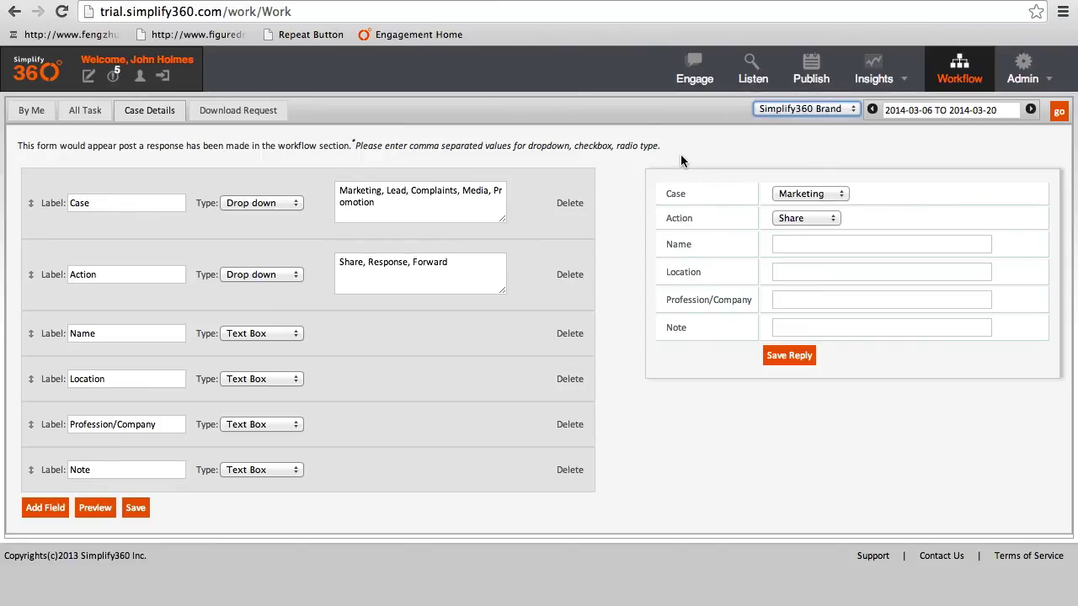
pyautogui.click(276, 113)
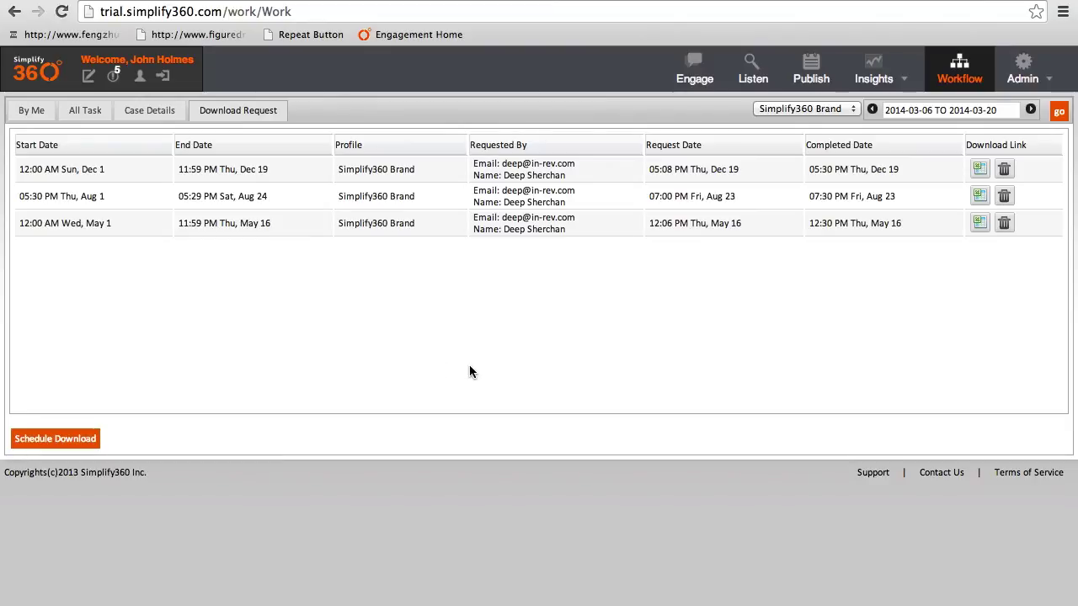
# - Open the brand's Customer Service Dashboard and examine its response stats, response trend, time to first reply and user status charts
pyautogui.click(742, 77)
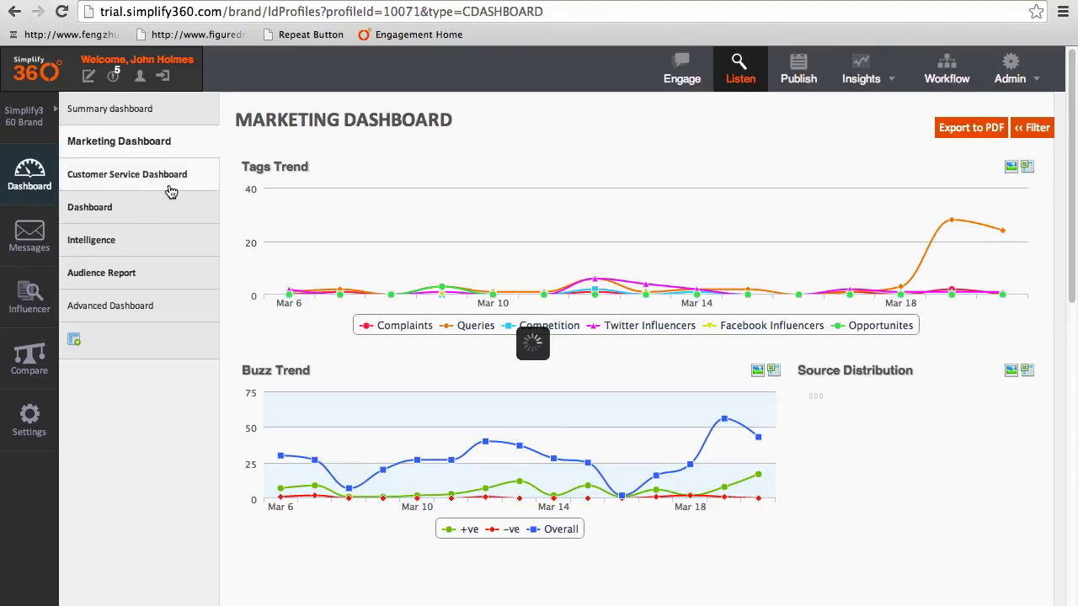
pyautogui.click(170, 192)
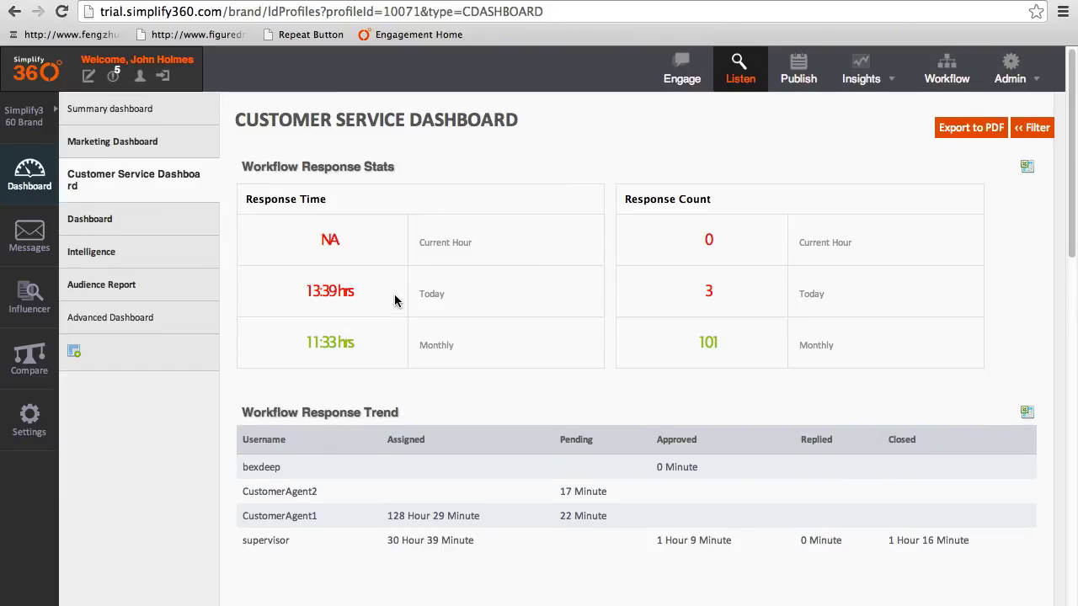
pyautogui.scroll(-2, 395, 301)
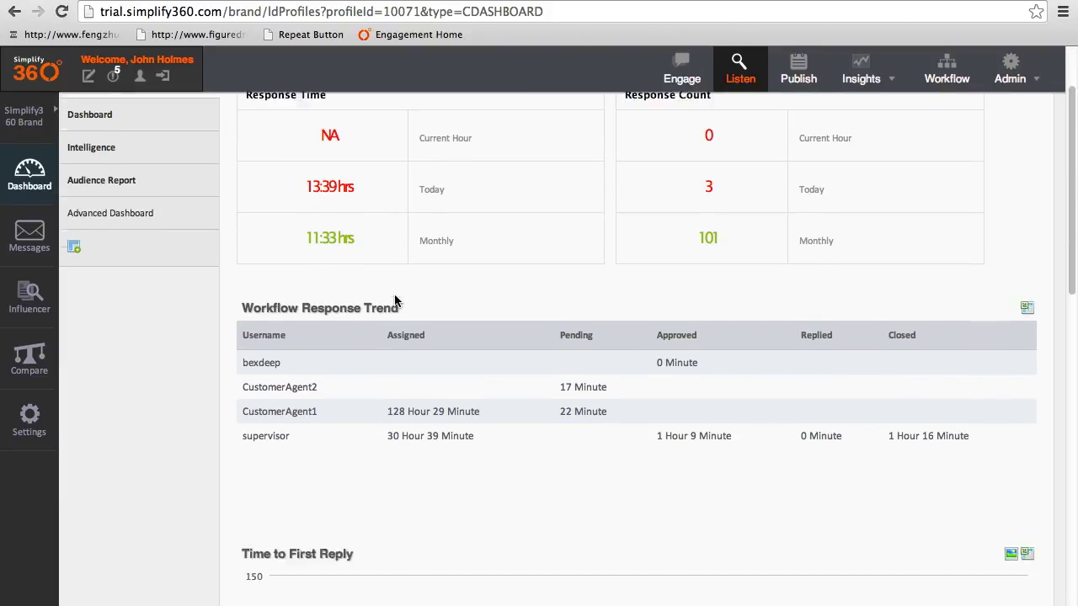
pyautogui.scroll(-3, 395, 301)
pyautogui.scroll(-1, 395, 297)
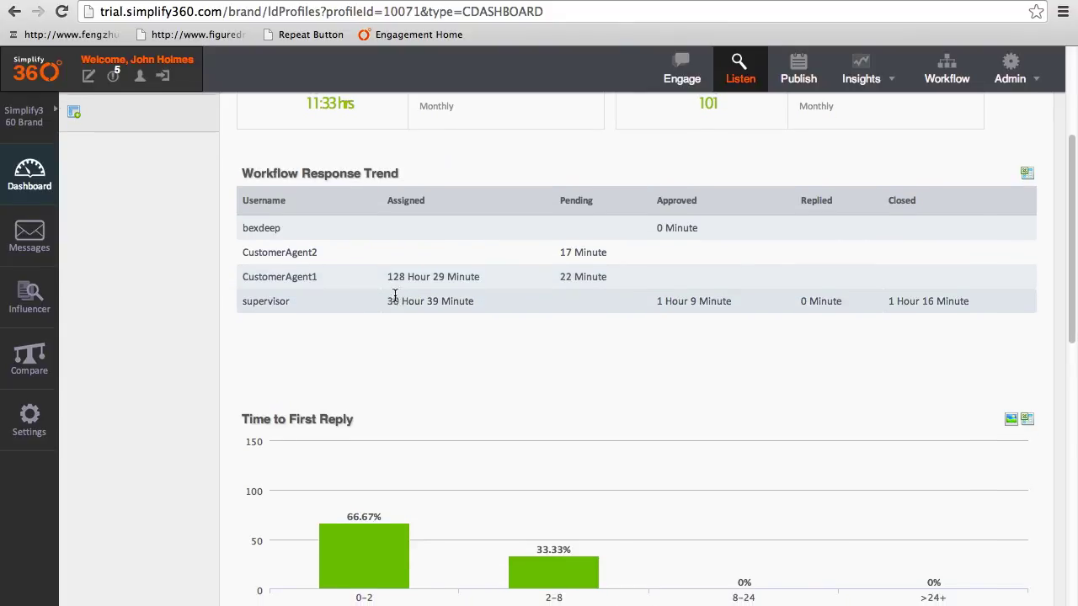
pyautogui.scroll(-2, 394, 296)
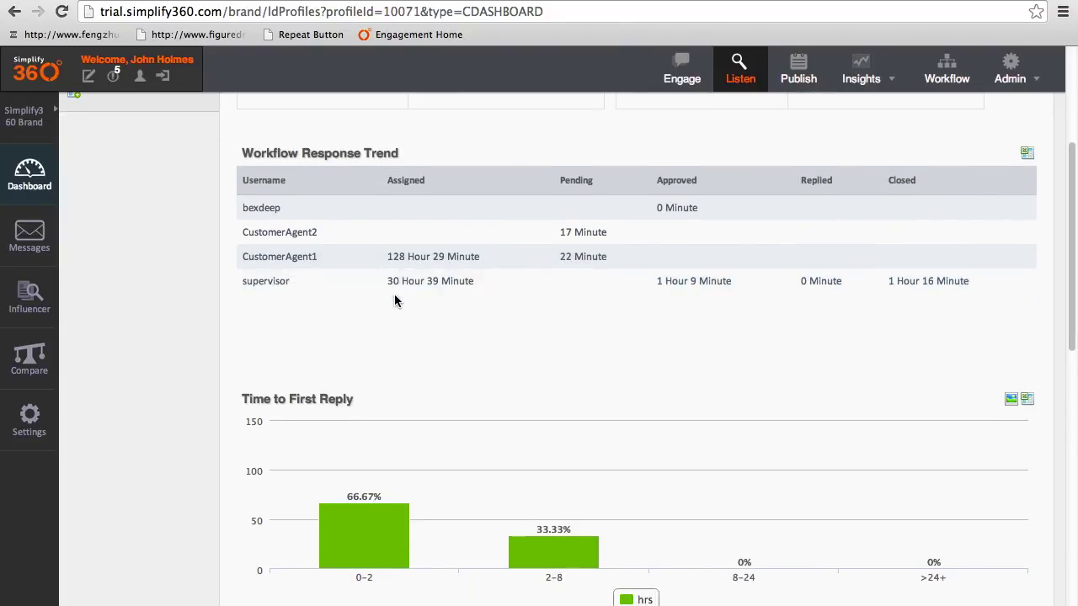
pyautogui.scroll(-3, 395, 296)
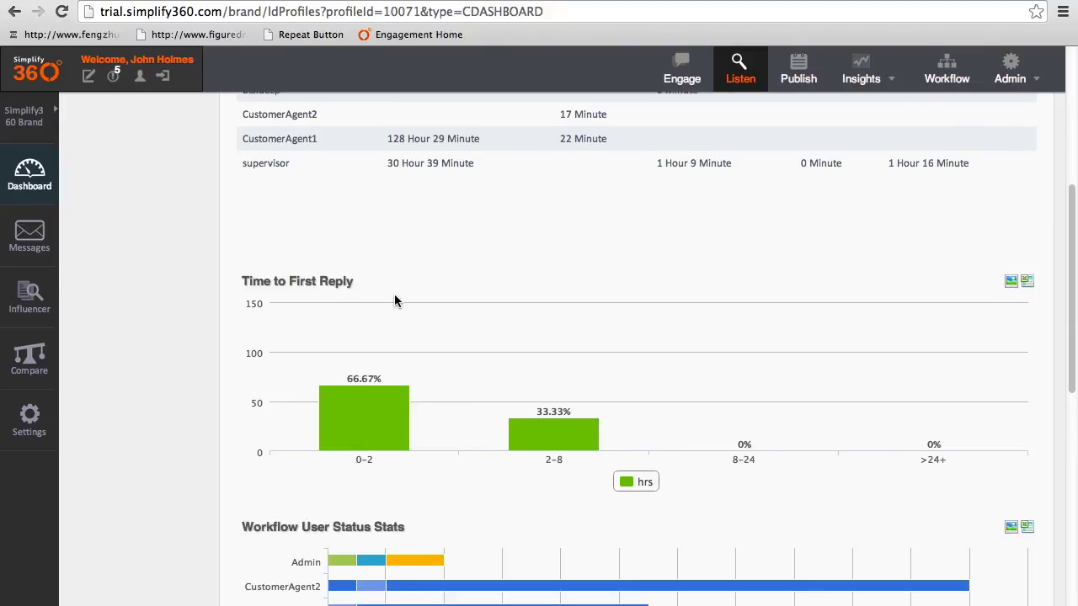
pyautogui.scroll(-4, 395, 297)
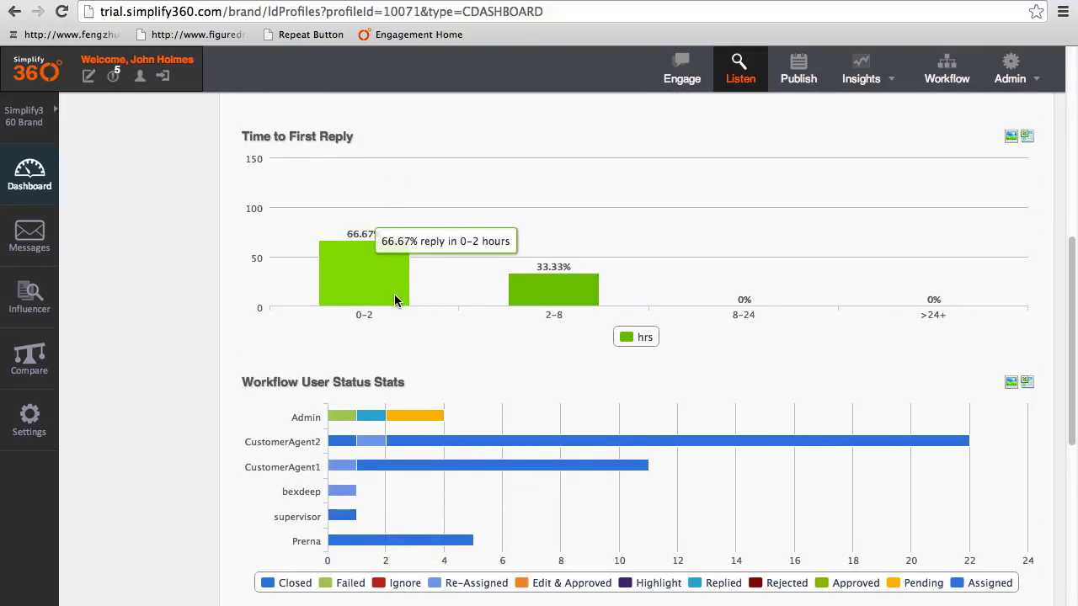
pyautogui.scroll(-1, 395, 296)
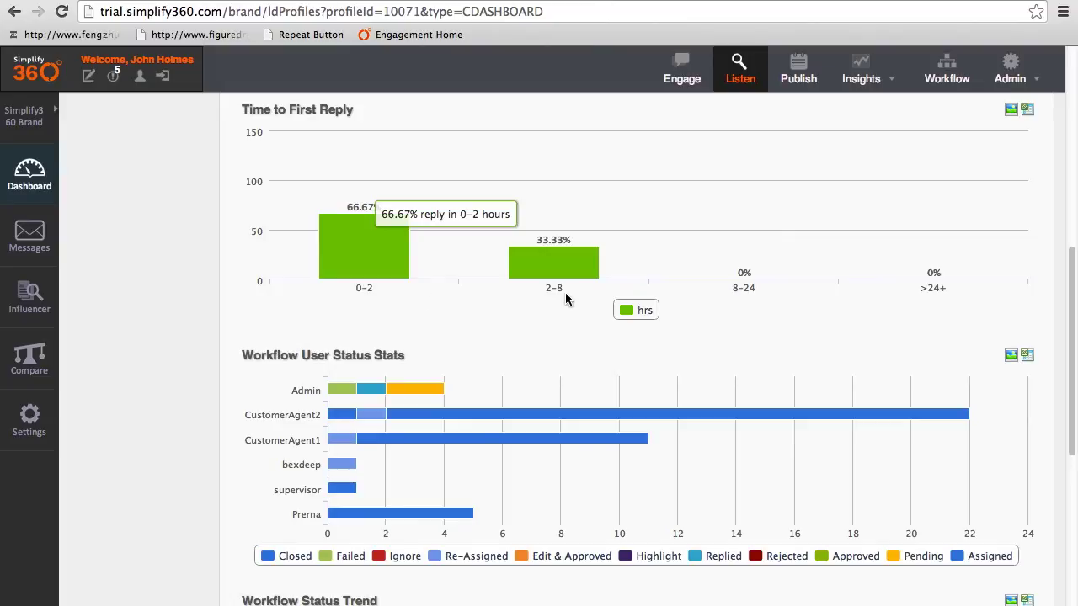
pyautogui.scroll(15, 830, 284)
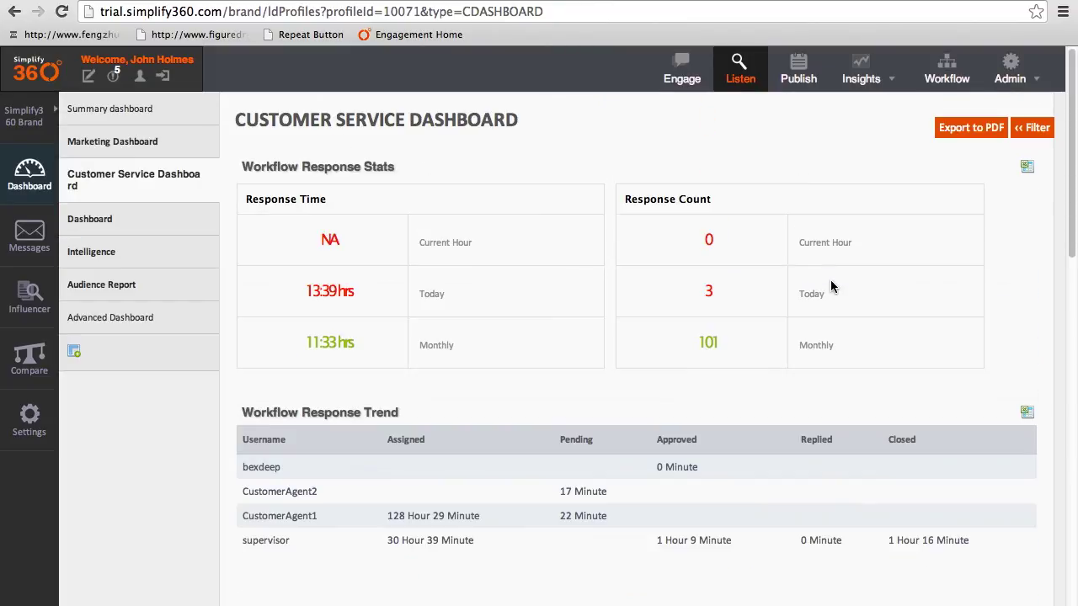